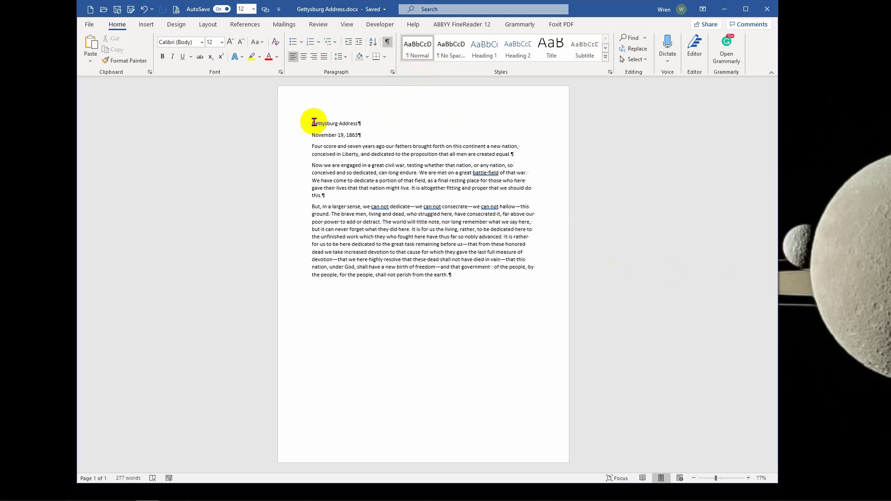
- Remove the spacing after the second paragraph and return it to the Normal style
drag(310, 123, 467, 272)
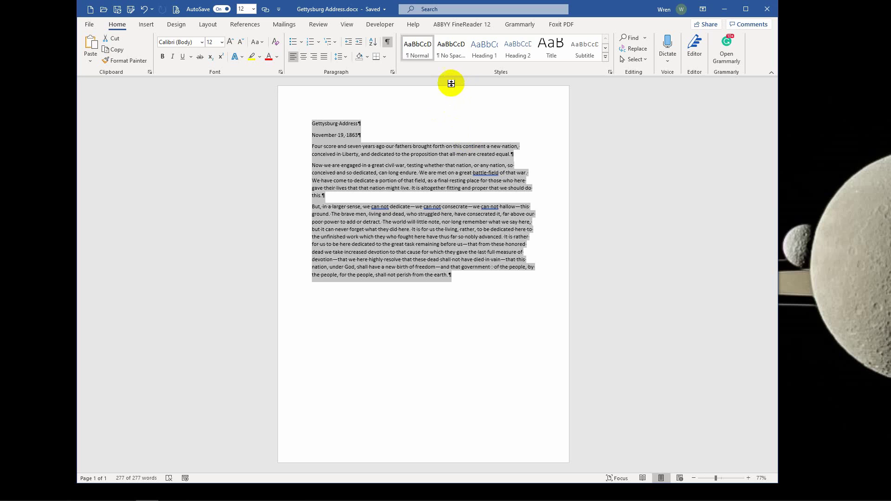
click(416, 112)
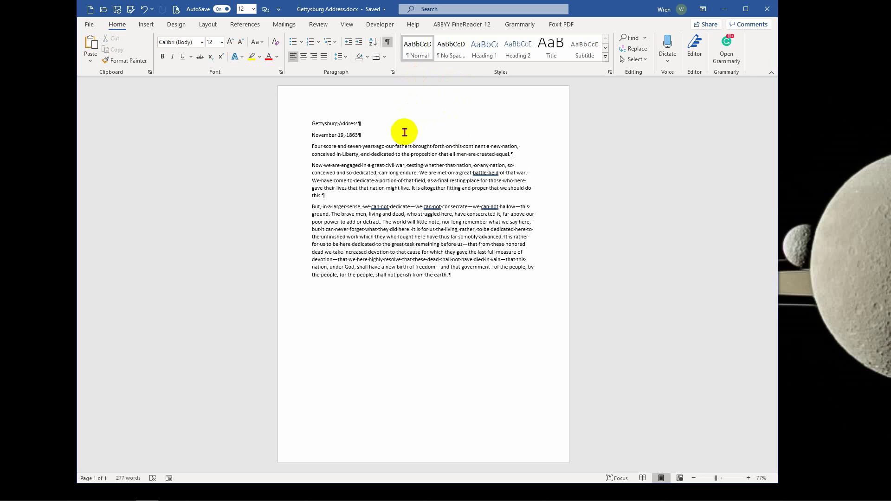
click(397, 172)
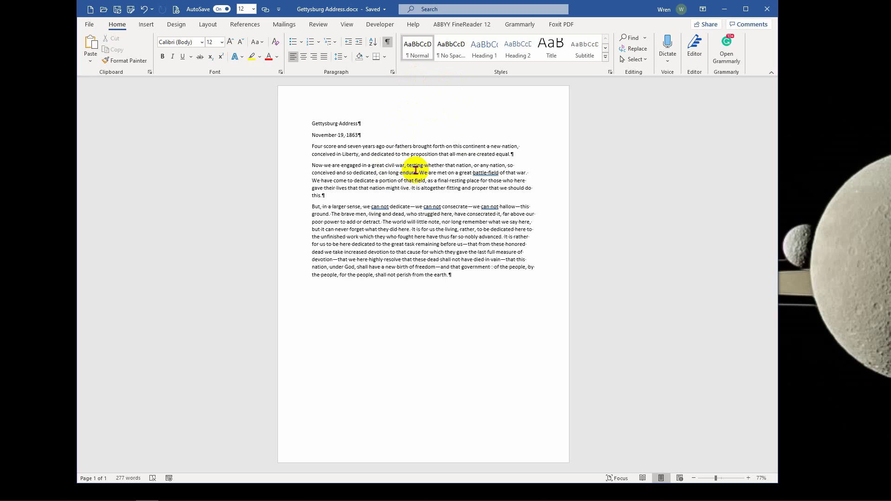
click(455, 55)
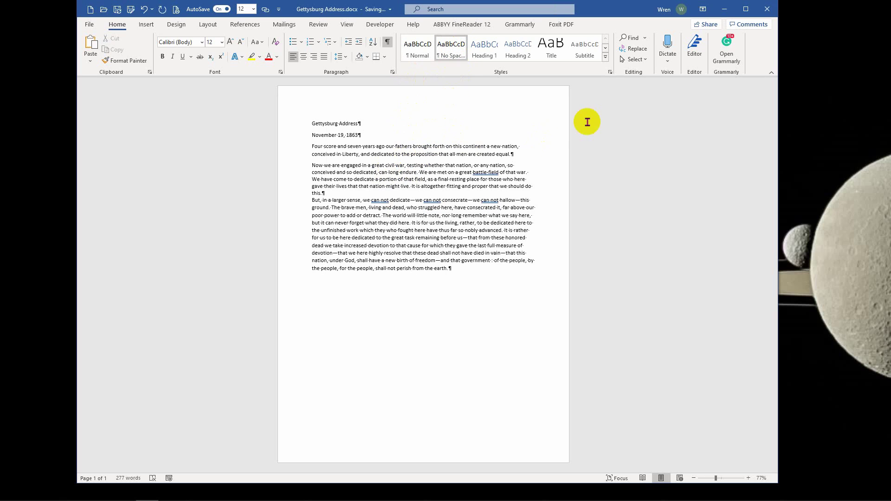
click(301, 126)
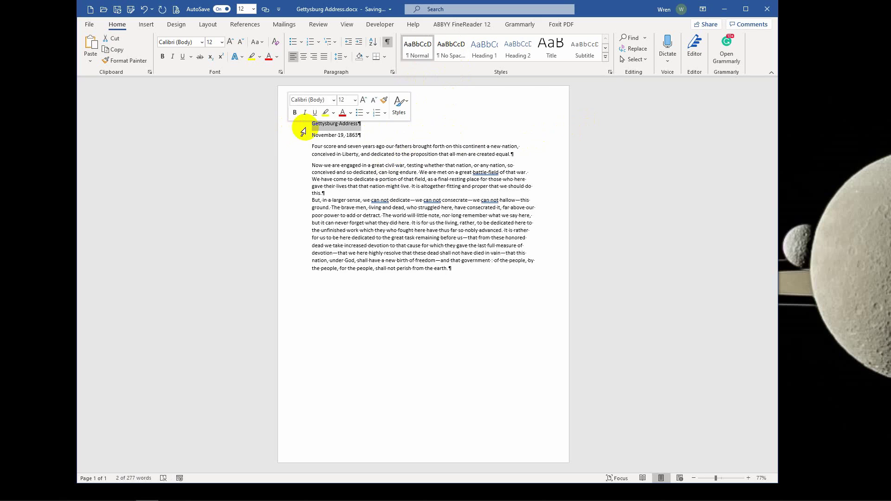
click(377, 134)
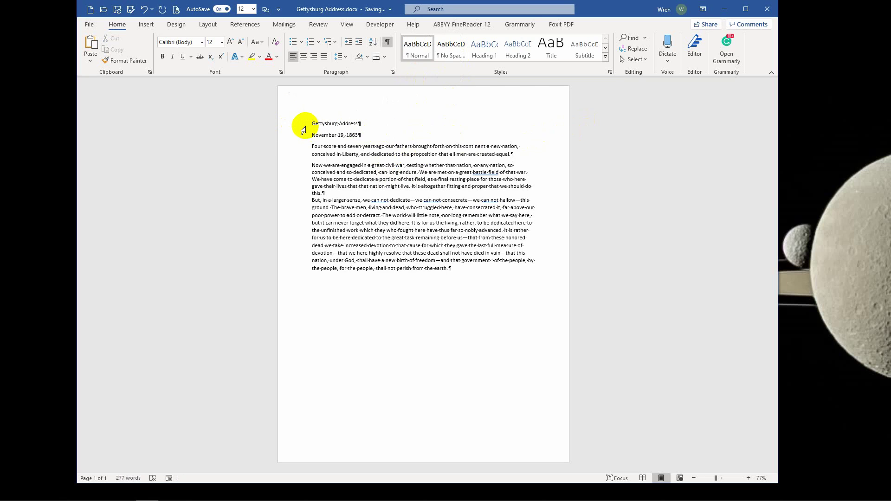
drag(311, 124, 484, 278)
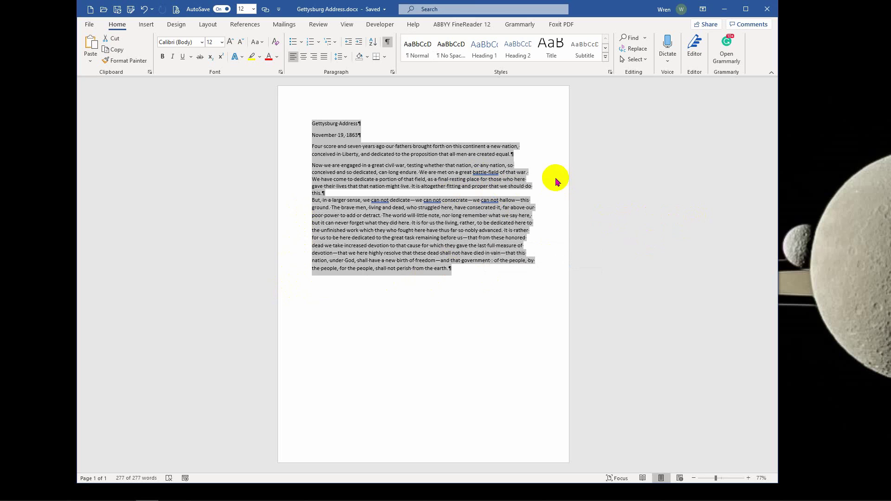
click(391, 175)
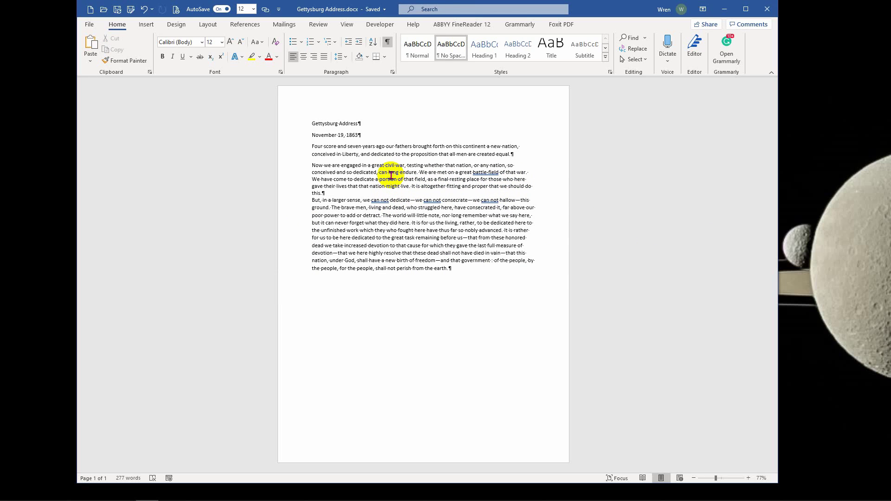
click(417, 47)
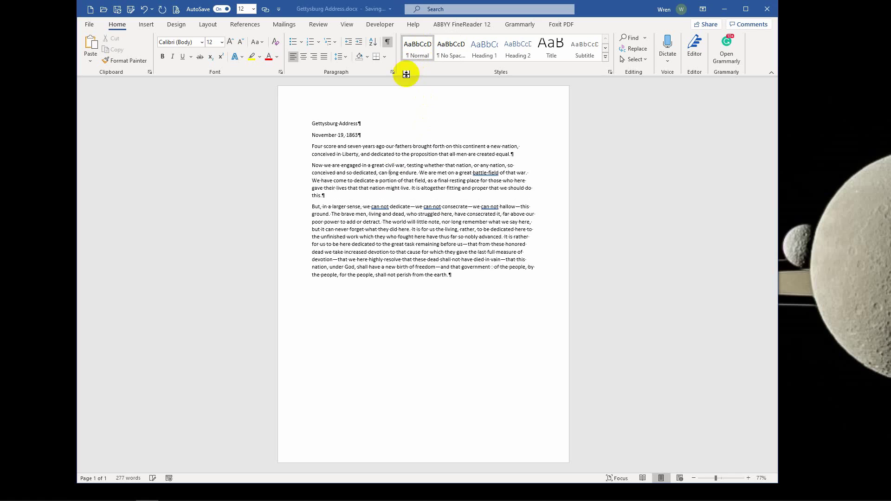
- Style 'Gettysburg Address' as Title and the November 19, 1863 line as Subtitle
click(338, 123)
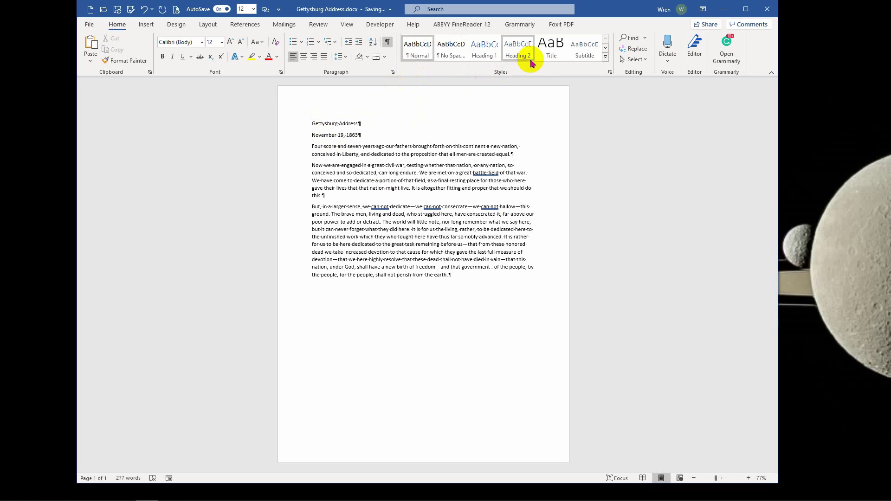
click(552, 51)
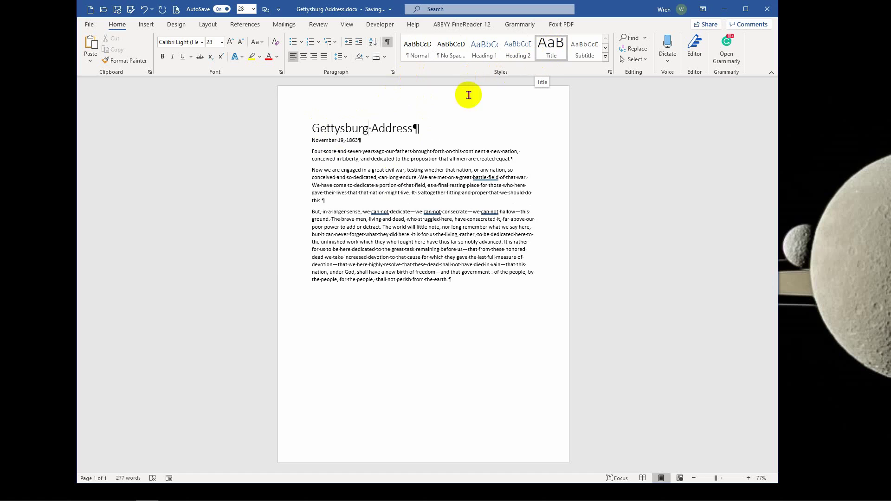
click(341, 140)
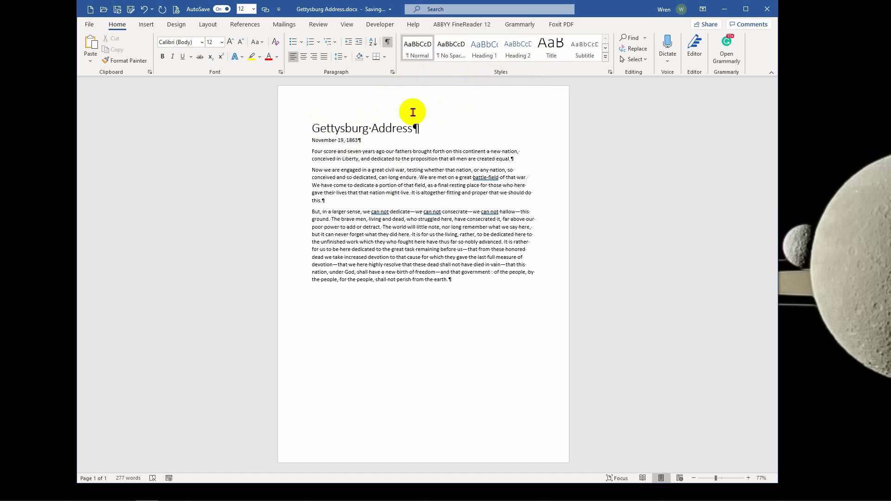
click(580, 47)
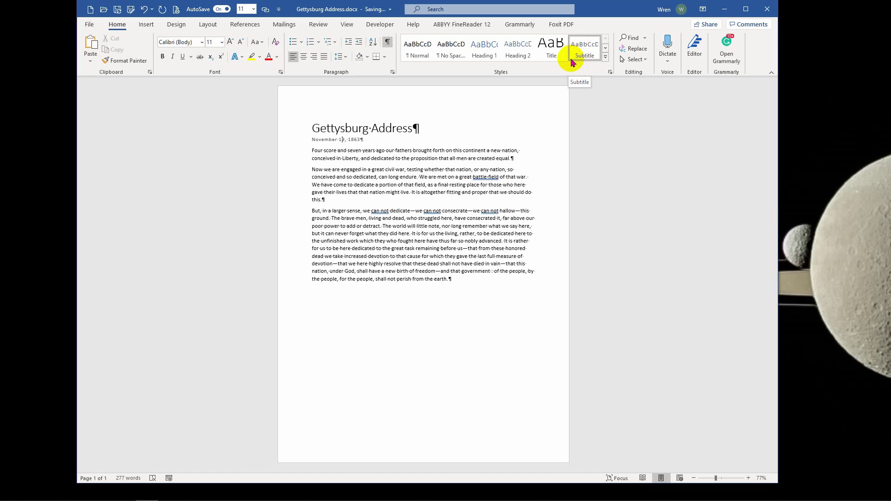
click(395, 129)
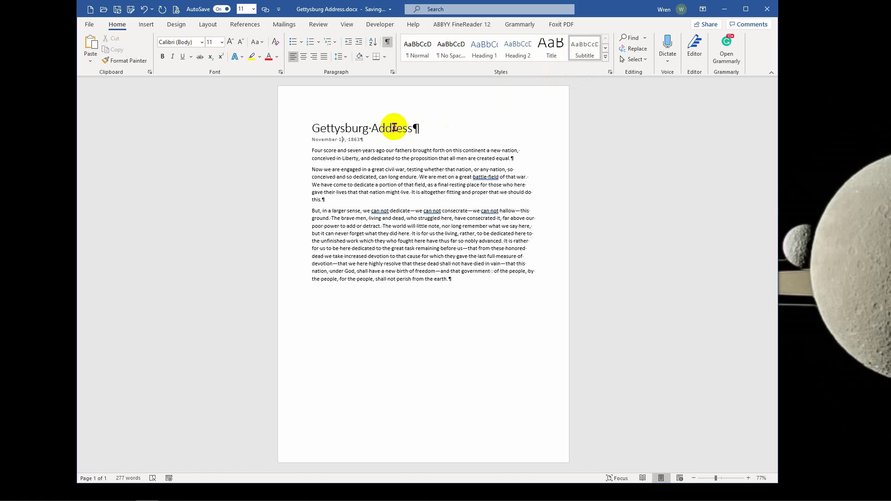
- Modify the Title style to 36 pt with Automatically update turned on
right_click(555, 53)
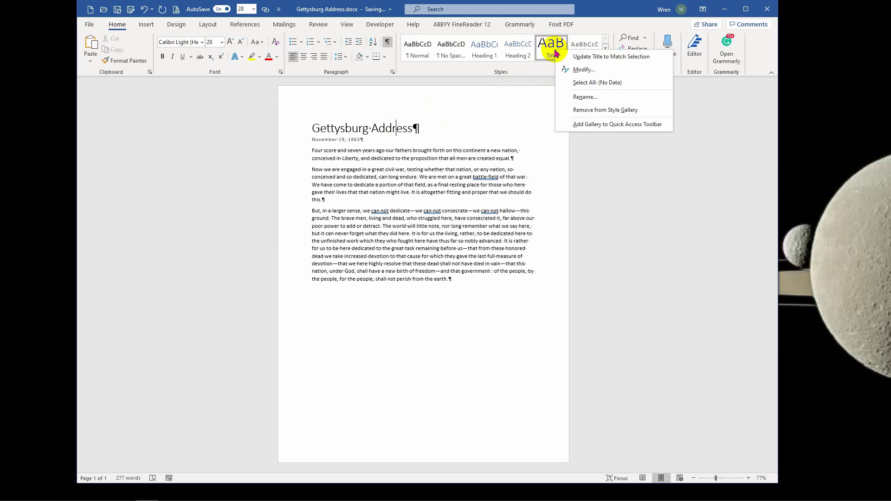
click(575, 66)
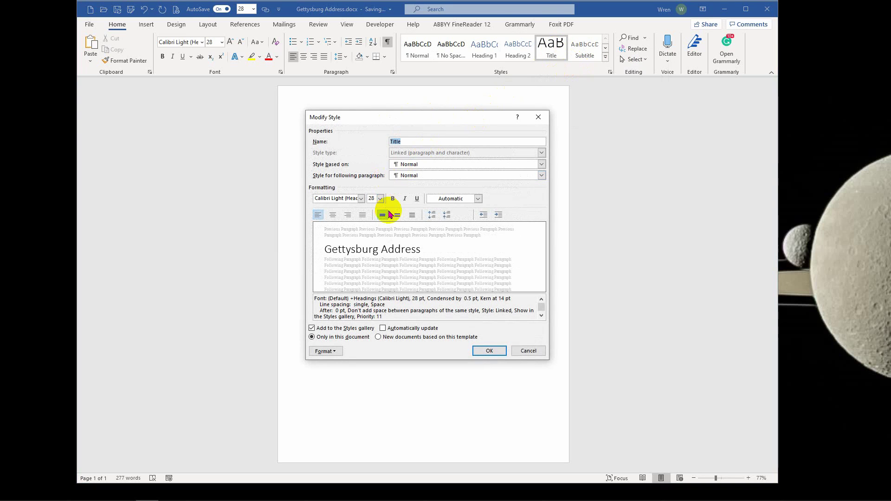
click(381, 199)
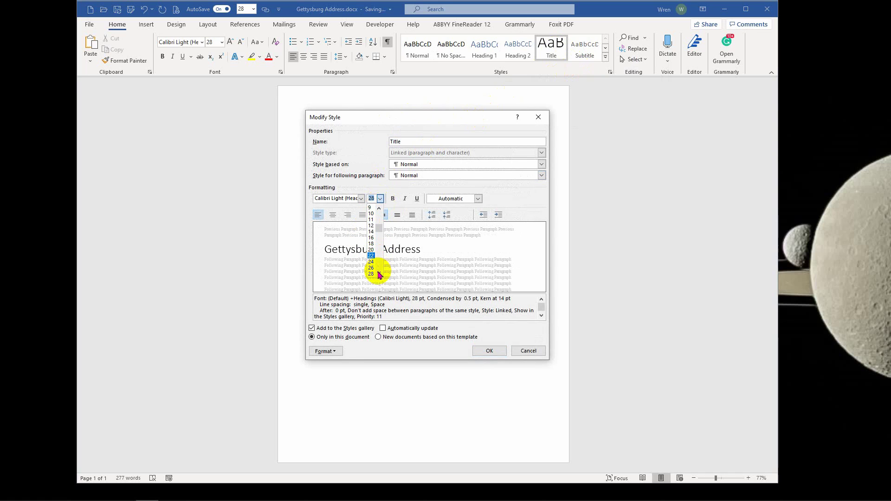
scroll(378, 274, down, 1)
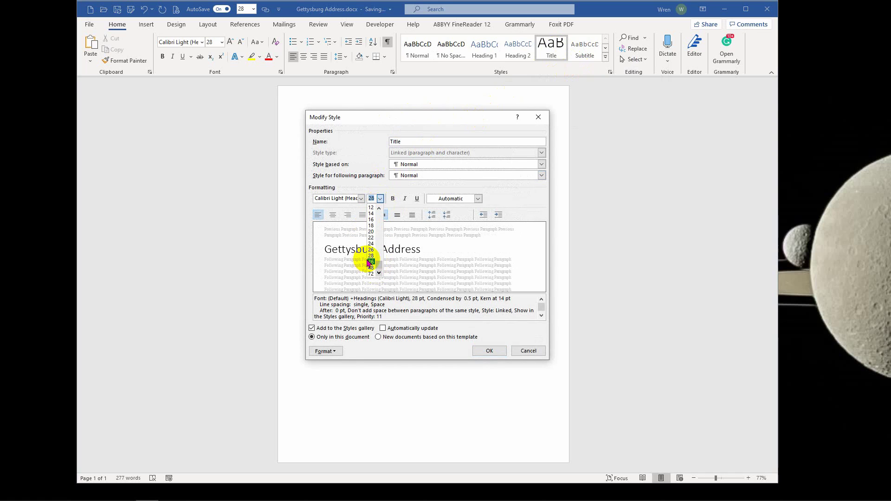
click(371, 262)
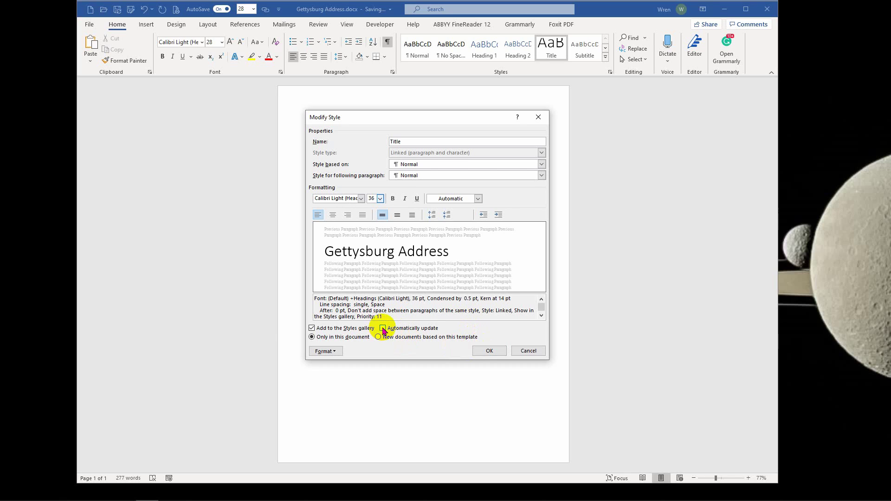
click(383, 329)
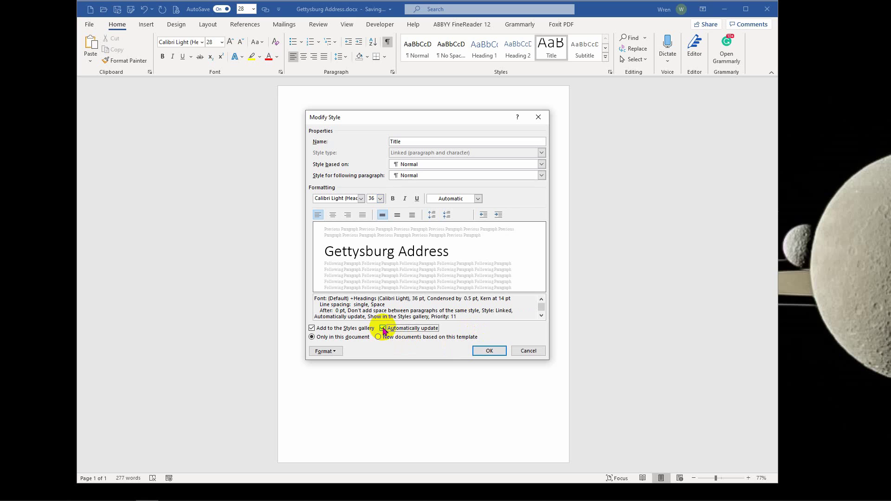
click(490, 352)
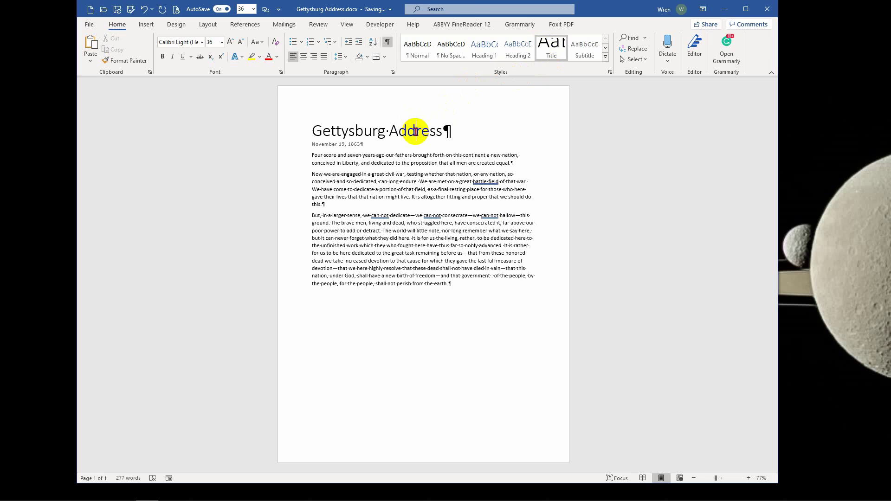
- Set the Title style's alignment to Center in Modify Style
right_click(415, 131)
key(Escape)
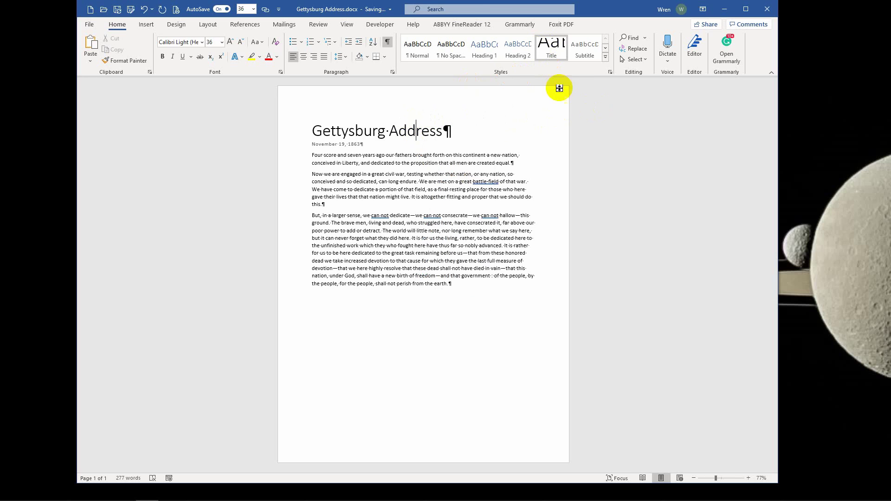
right_click(555, 48)
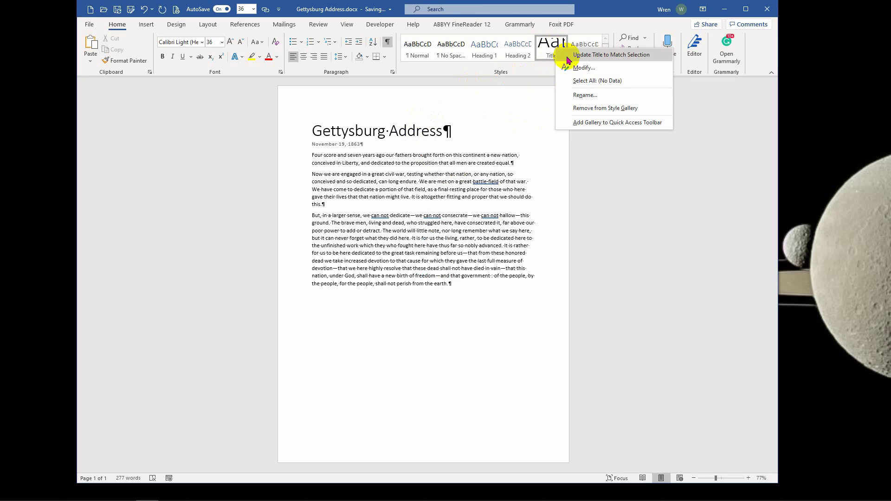
click(580, 67)
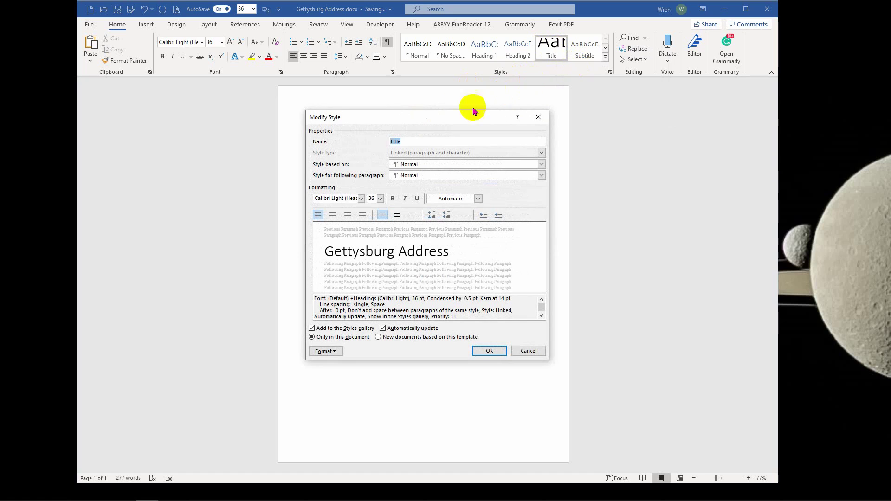
click(334, 216)
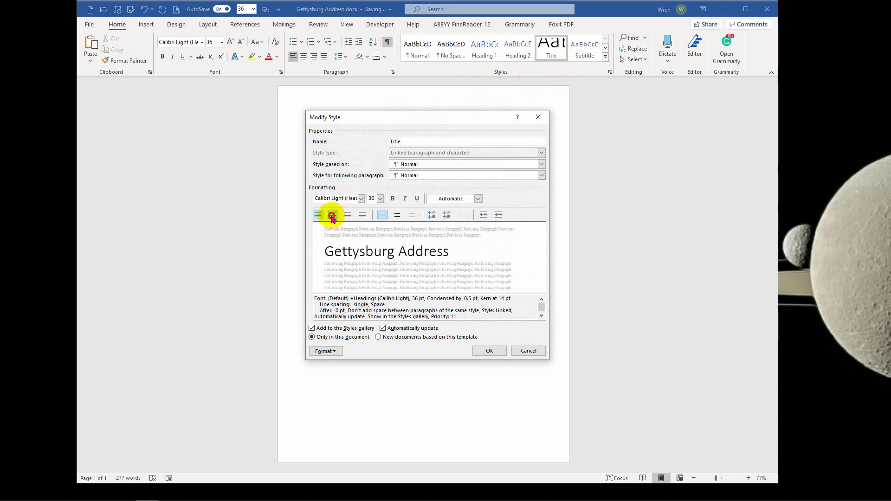
click(487, 352)
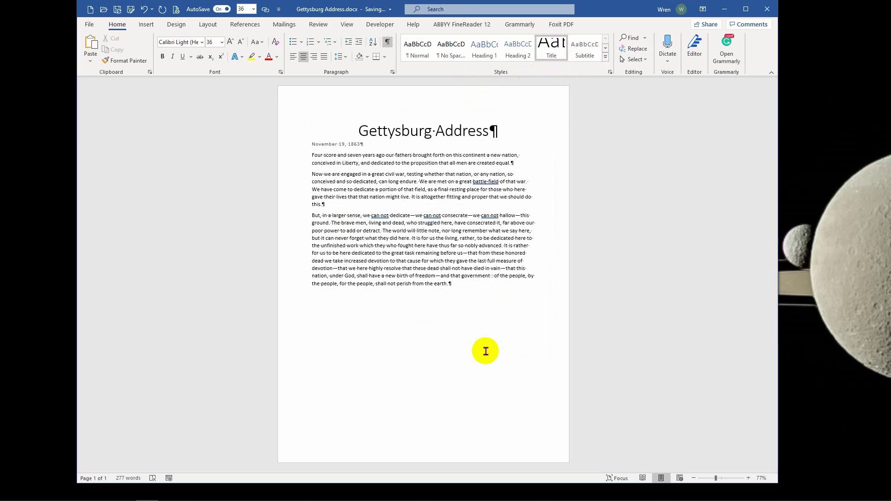
- Modify the Subtitle style to centered alignment at 18 pt
click(330, 145)
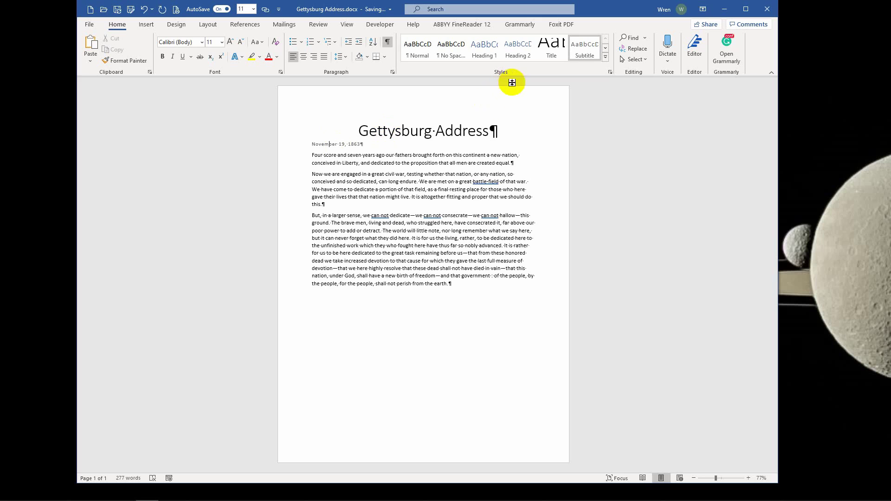
right_click(581, 50)
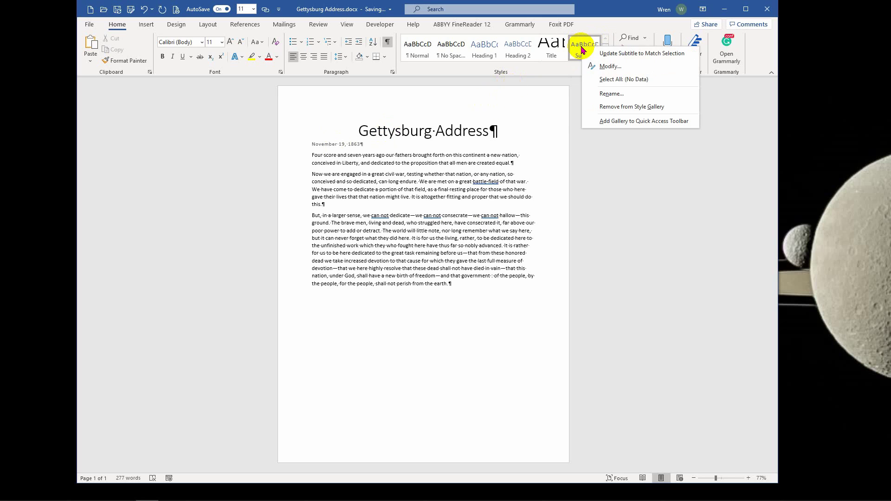
click(608, 66)
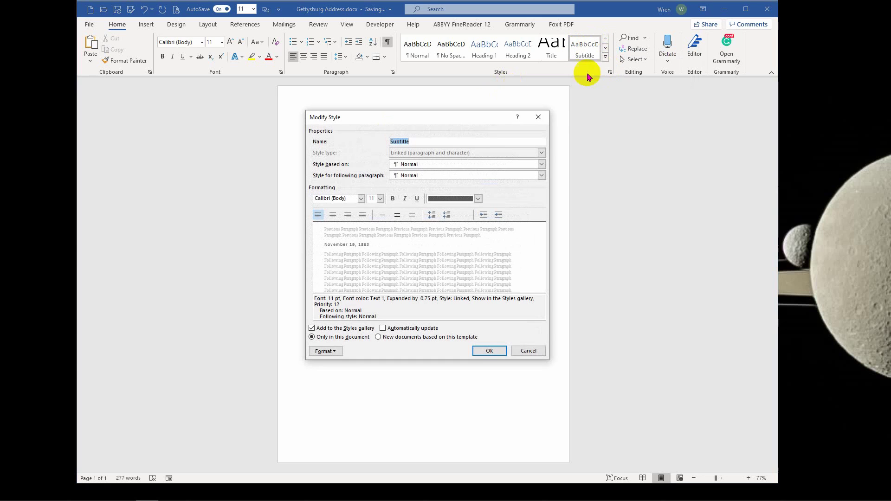
click(334, 216)
click(380, 198)
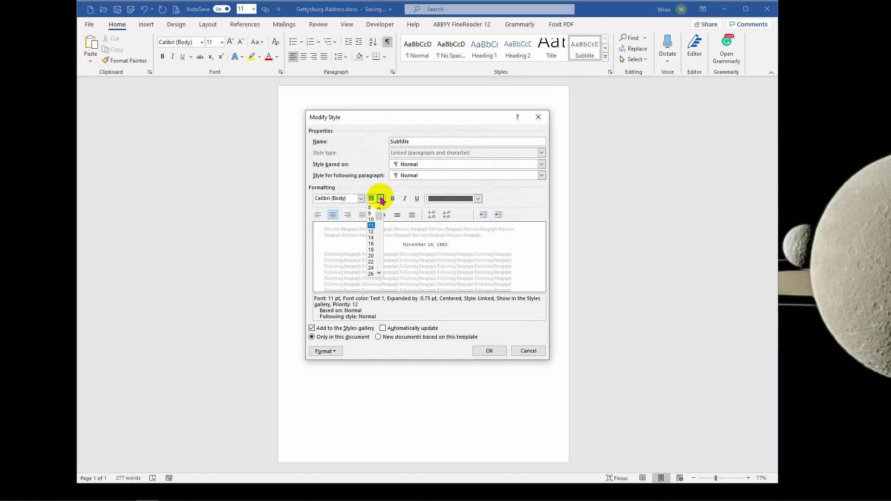
click(370, 250)
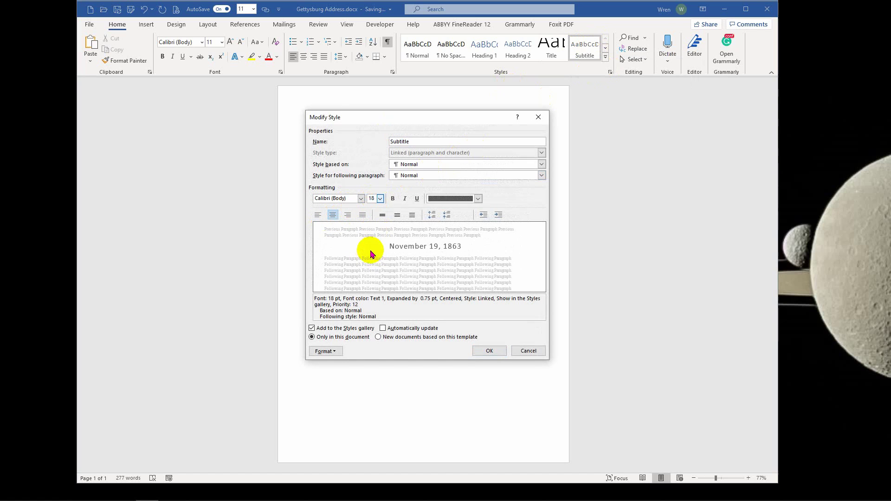
click(485, 351)
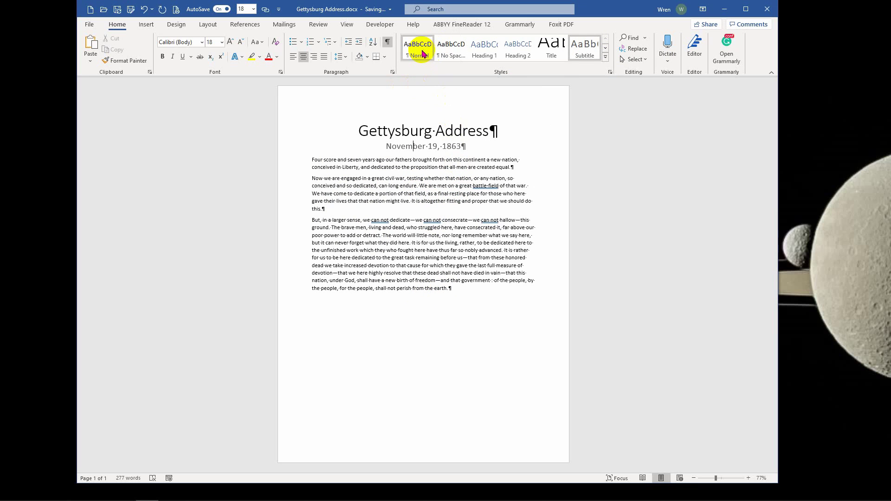
right_click(423, 54)
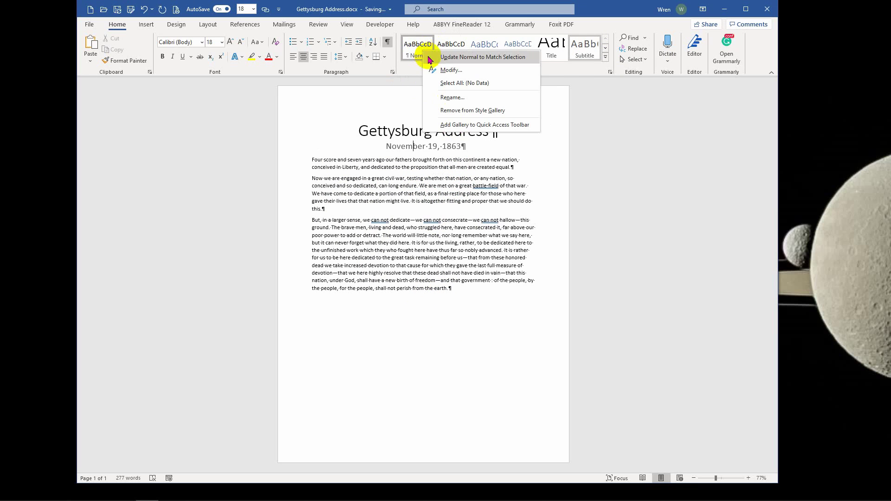
click(449, 71)
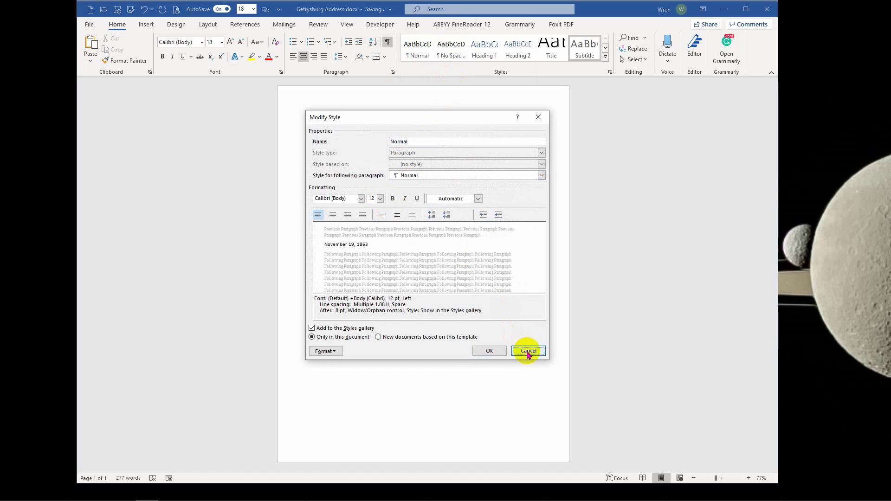
click(527, 351)
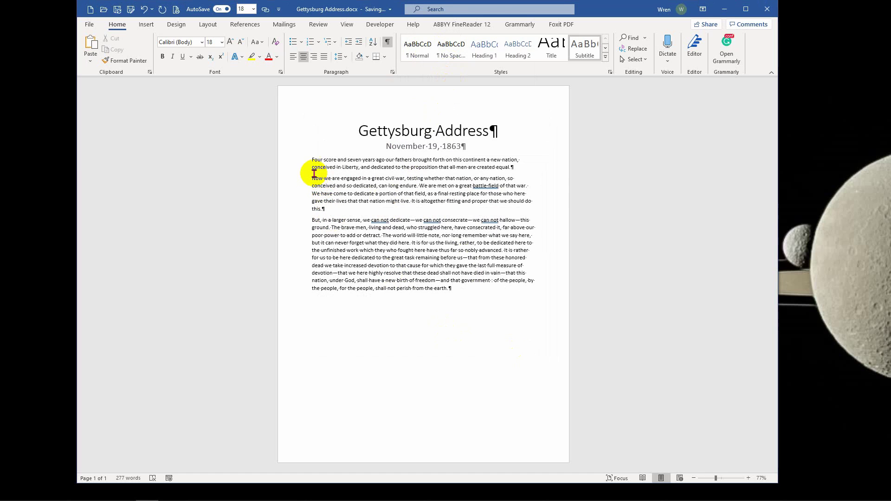
- Set the three body paragraphs, from 'Four' onward, to 18 pt
click(309, 164)
drag(309, 166, 477, 288)
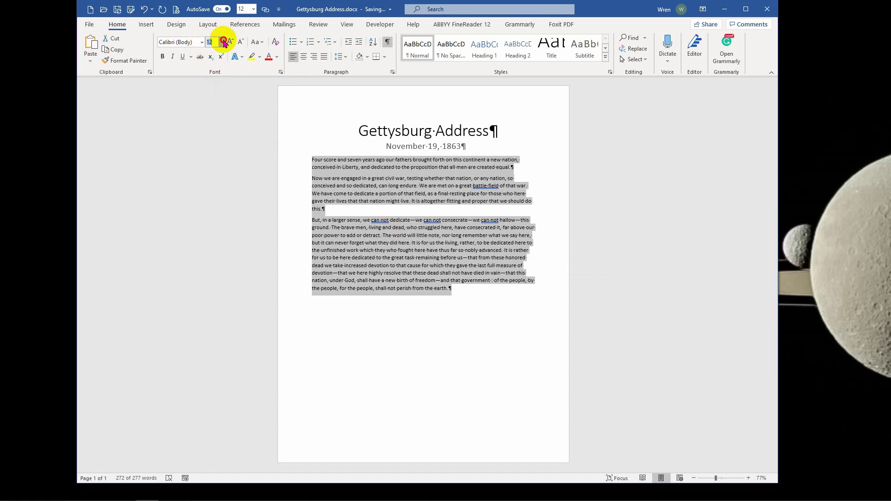
click(222, 42)
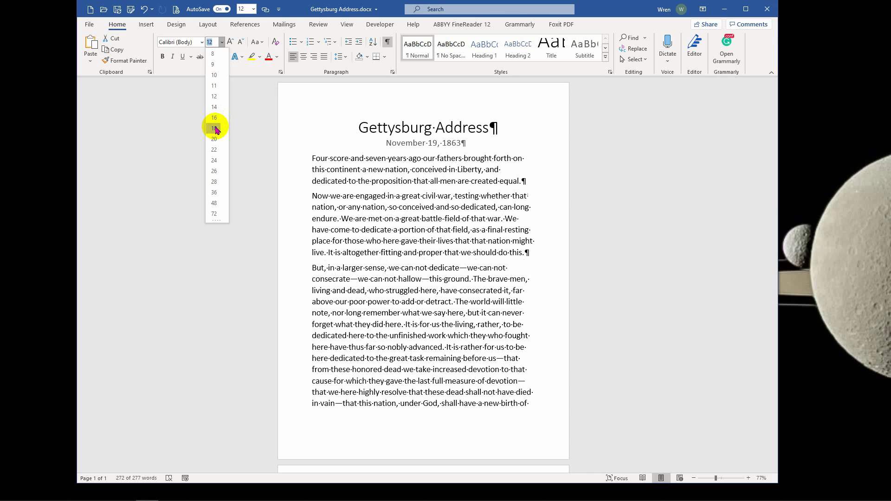
click(215, 128)
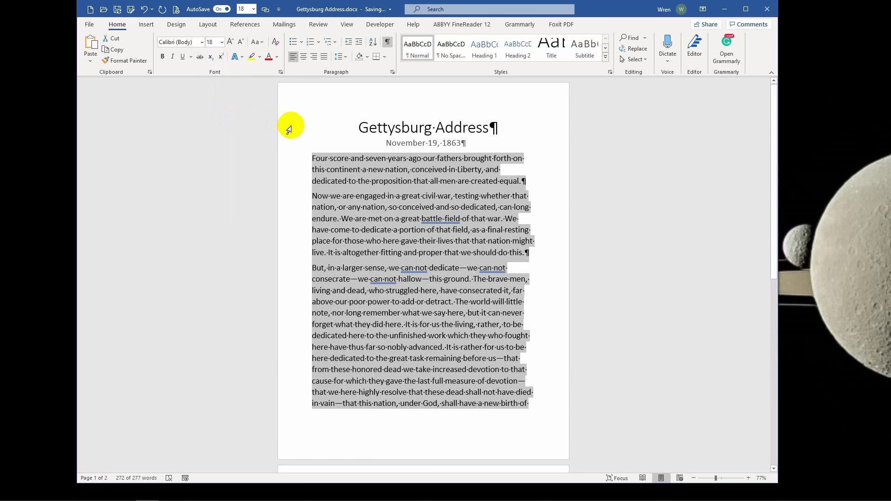
click(351, 161)
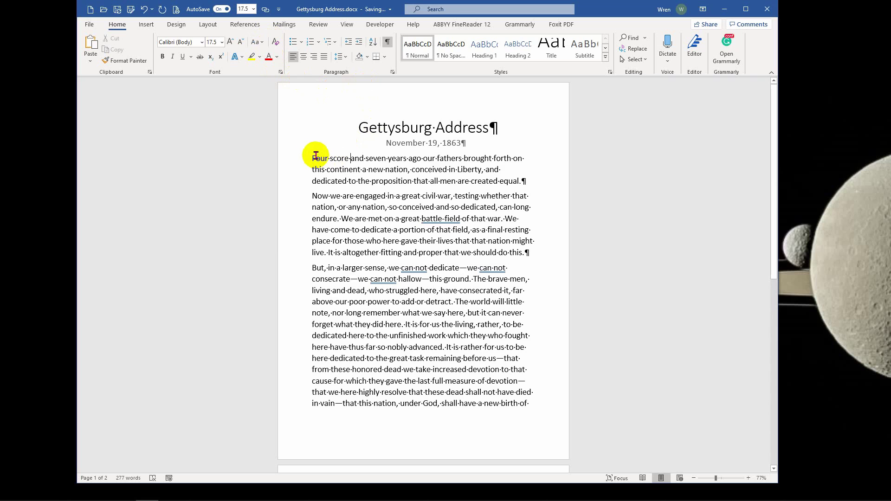
- Change the body text's font size from 18 to 17.5 pt
drag(313, 157, 488, 461)
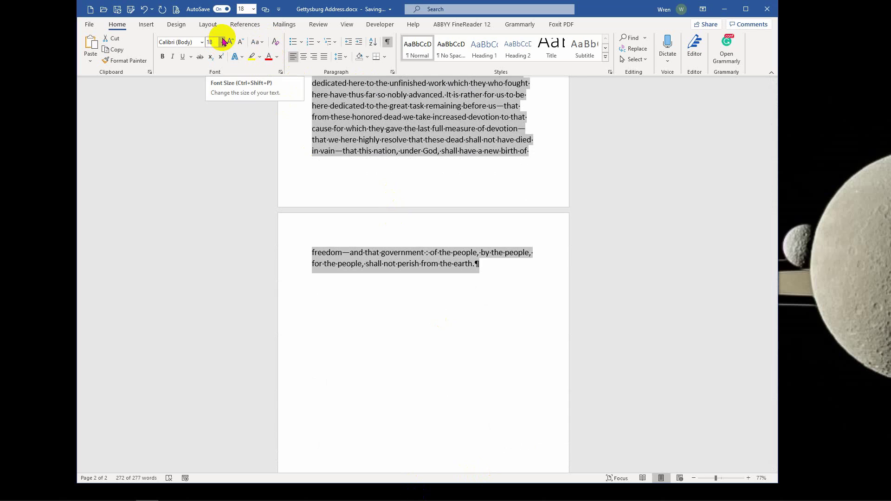
click(218, 40)
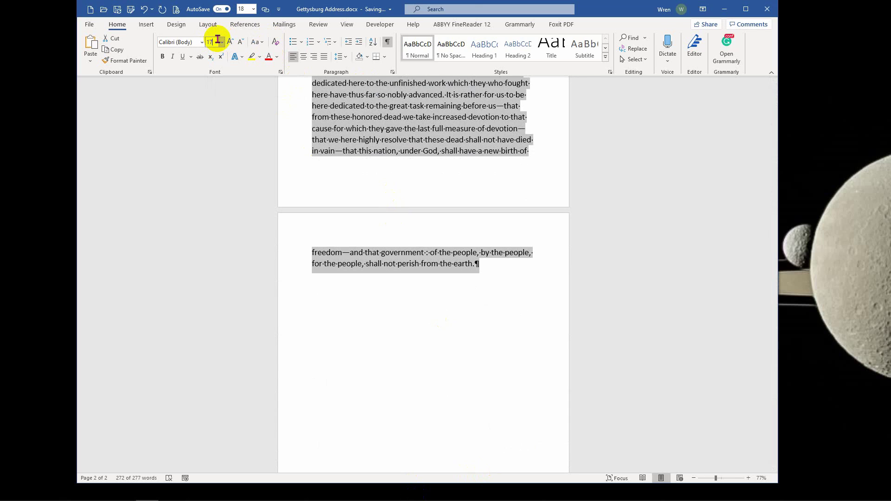
key(Return)
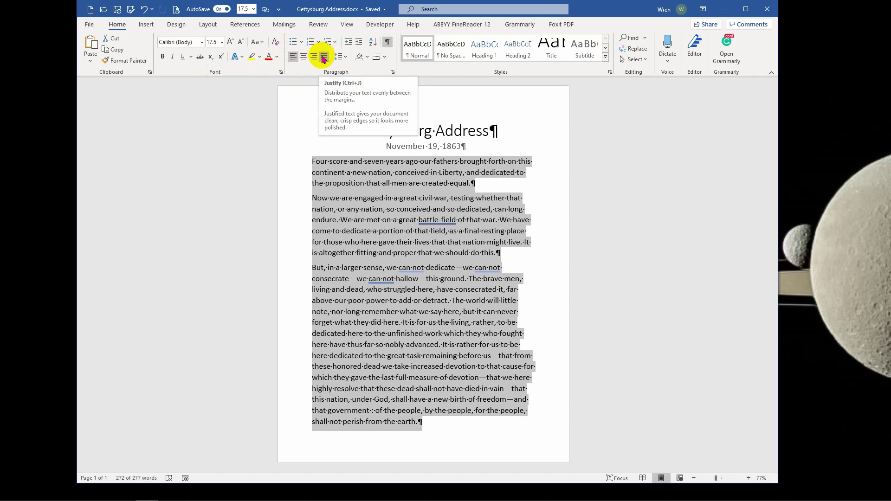
- Apply Justify alignment to the selected body paragraphs
click(324, 57)
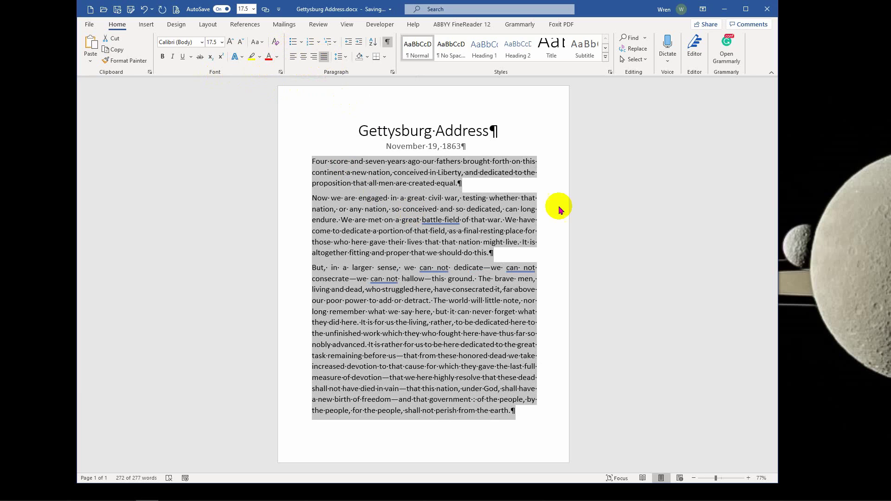
click(581, 206)
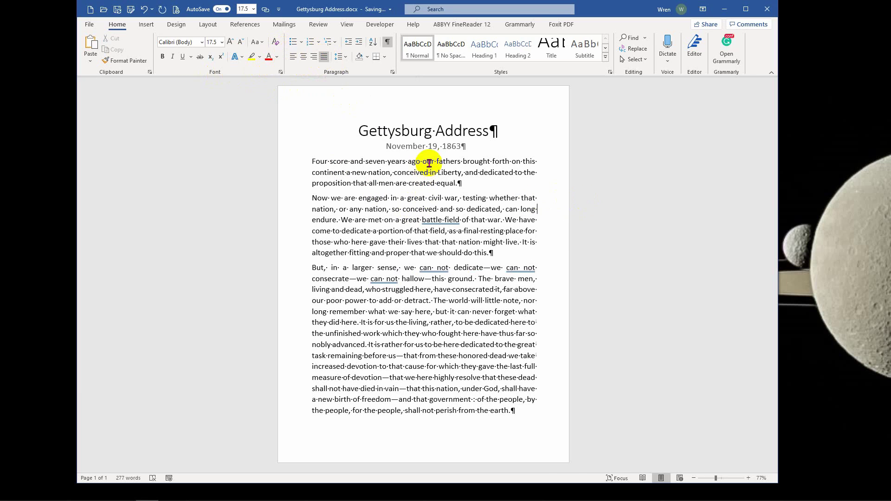
click(454, 147)
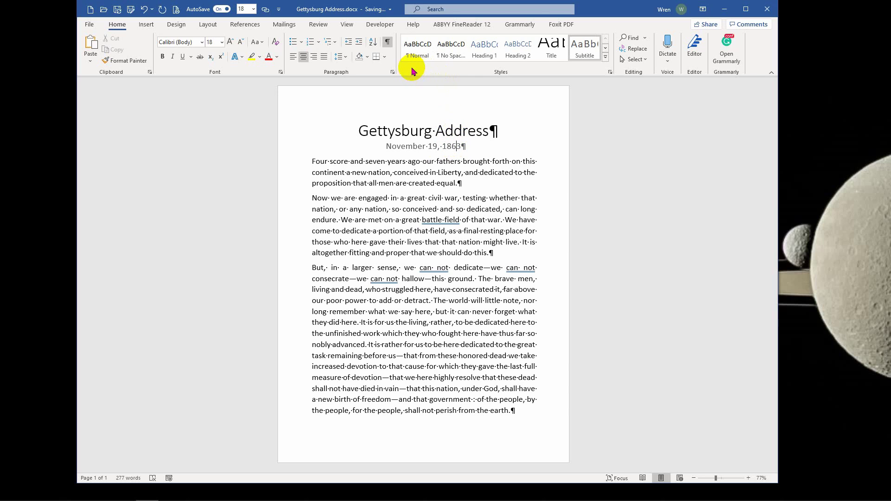
- Give the Subtitle style 18 pt spacing after through its Paragraph settings
click(580, 48)
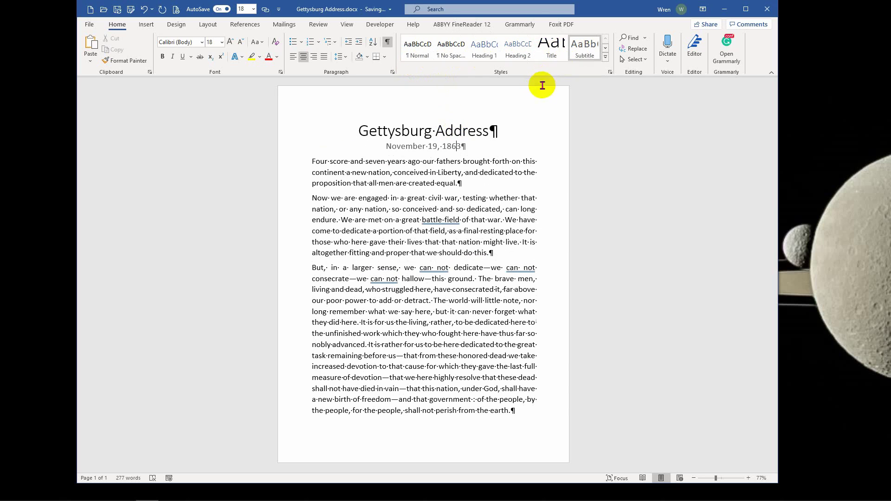
right_click(580, 53)
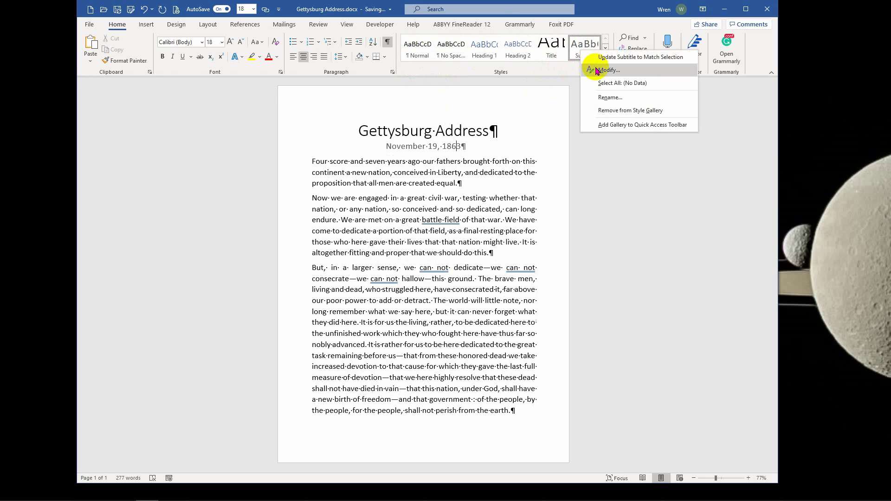
click(603, 71)
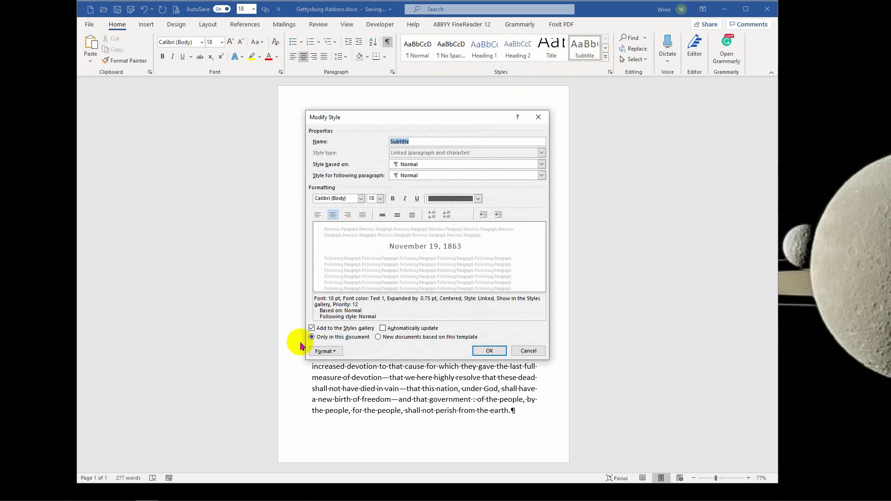
click(323, 351)
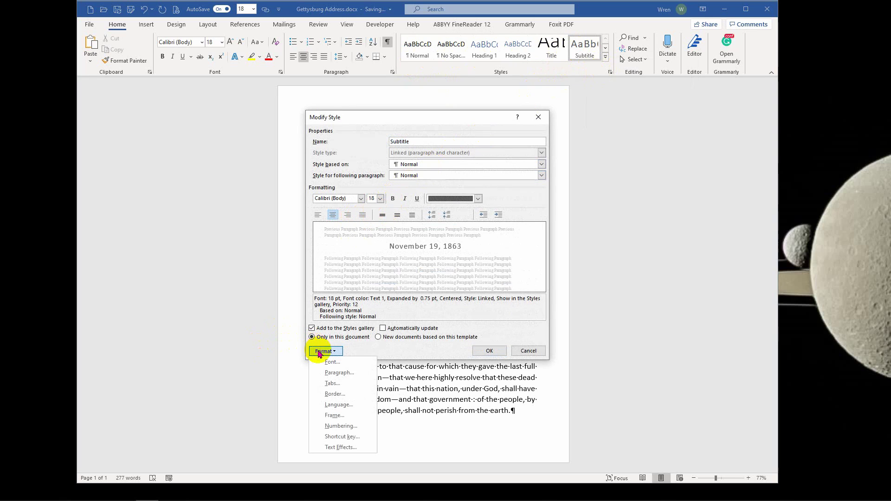
click(330, 372)
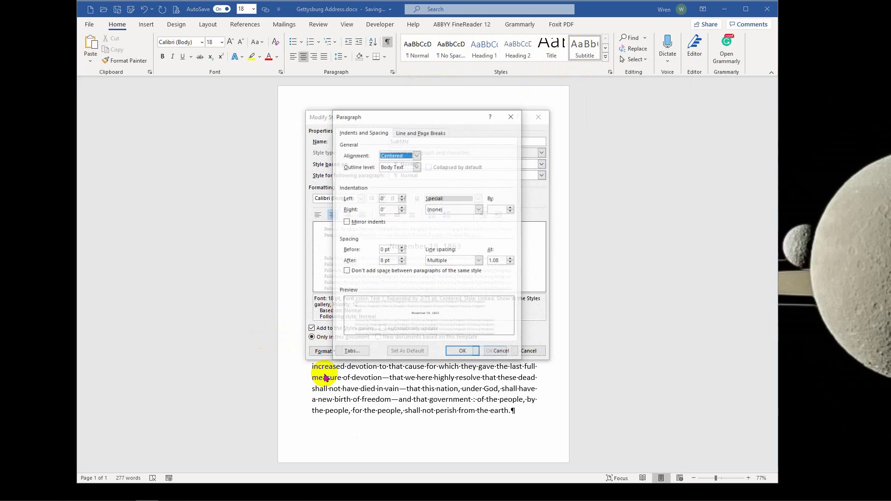
click(402, 258)
click(402, 258)
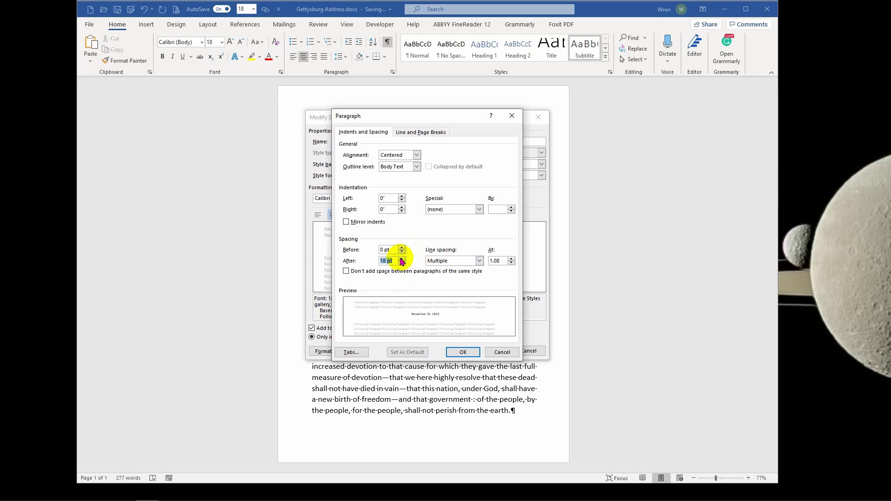
click(462, 352)
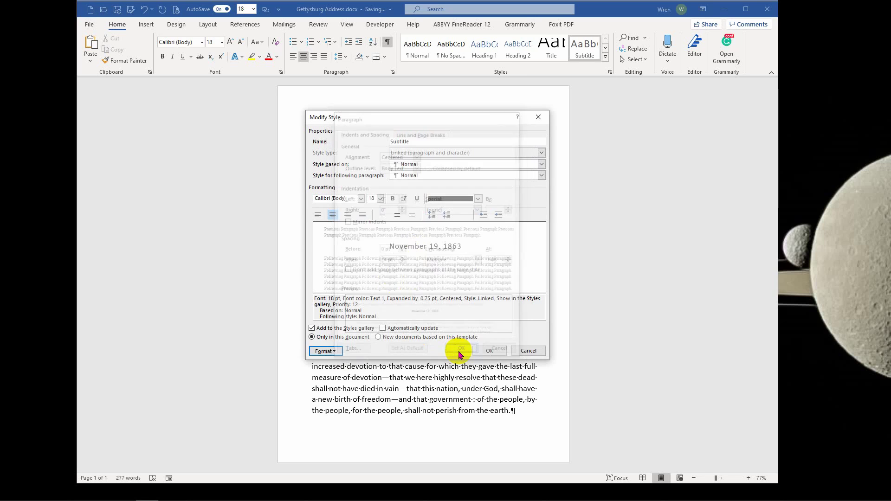
click(488, 351)
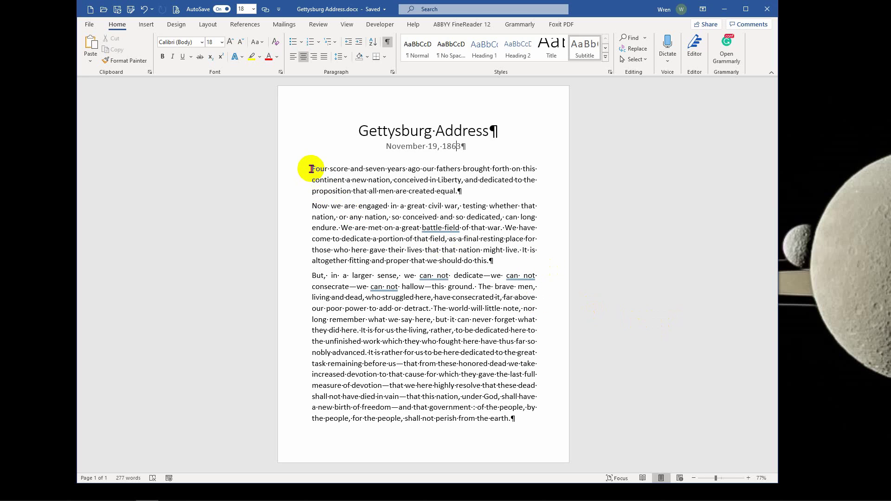
- Select the three body paragraphs and pick Wyld from the font list
drag(311, 169, 524, 416)
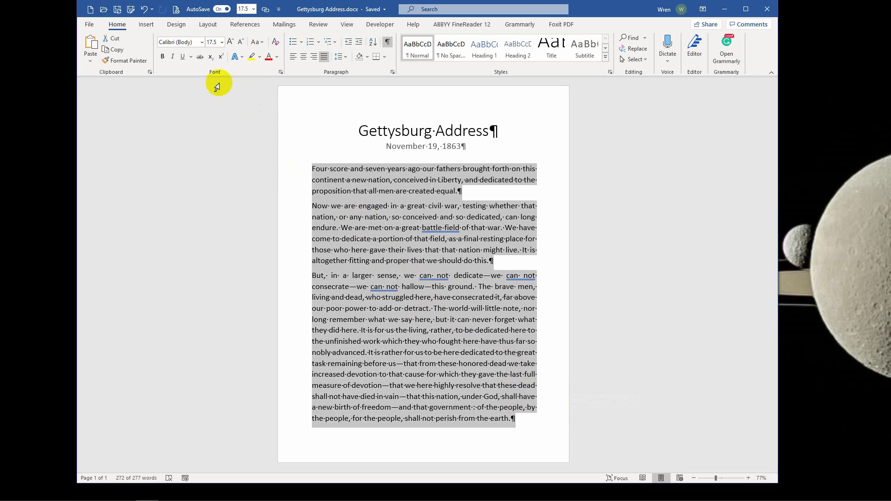
click(202, 42)
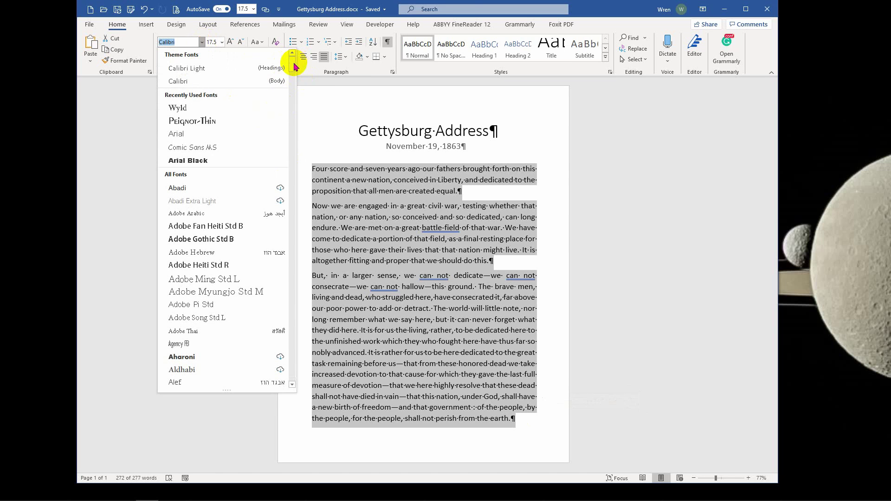
drag(293, 63, 299, 373)
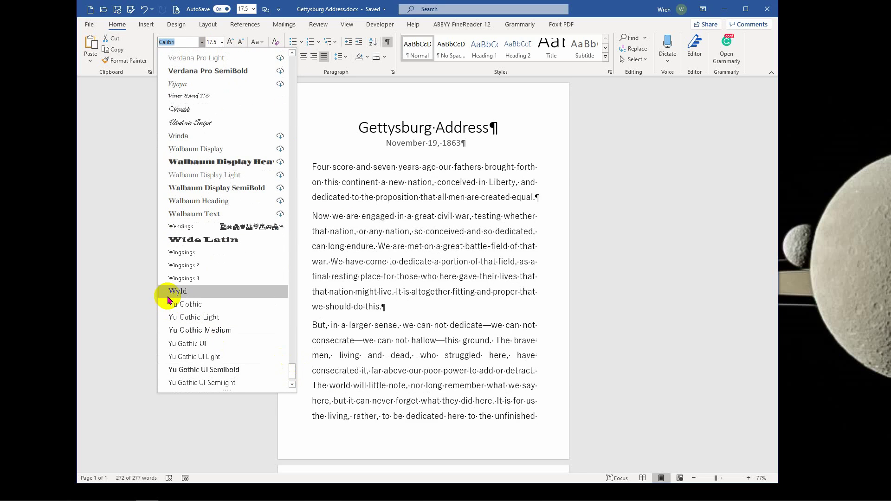
click(193, 291)
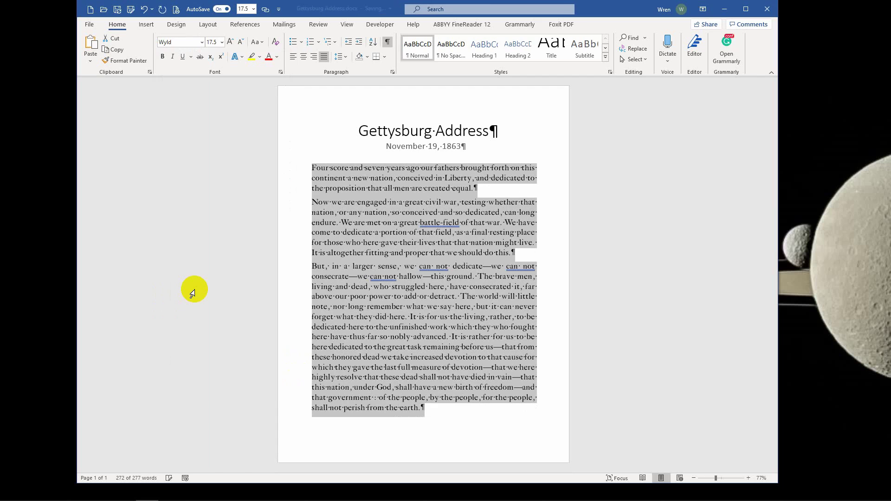
click(351, 279)
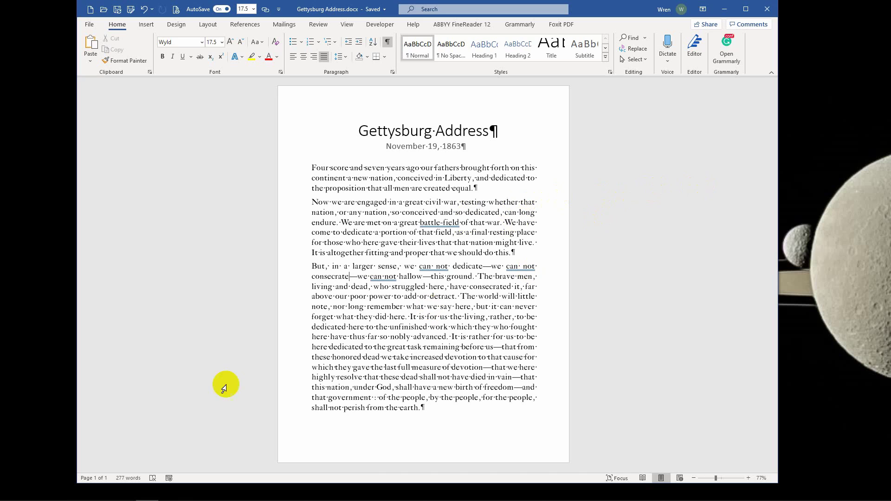
- Launch Character Map, select the Wyld fi ligature, and copy it to the clipboard
click(10, 492)
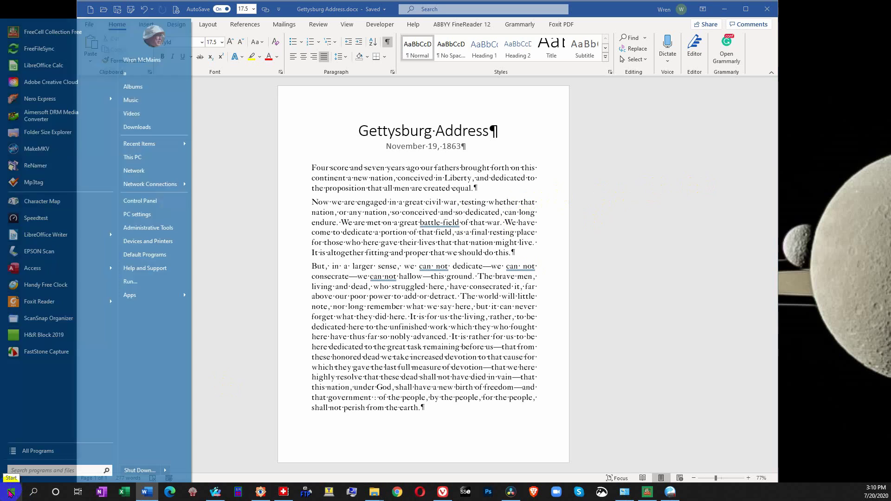
click(49, 202)
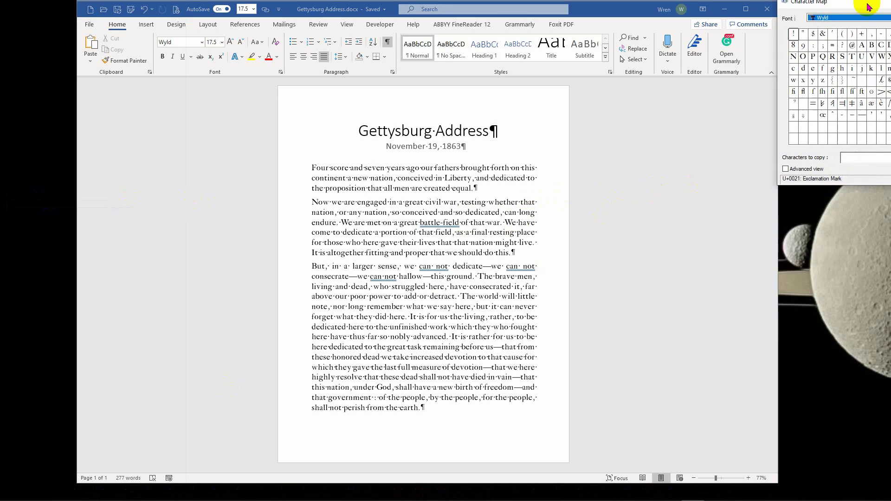
drag(869, 6, 673, 106)
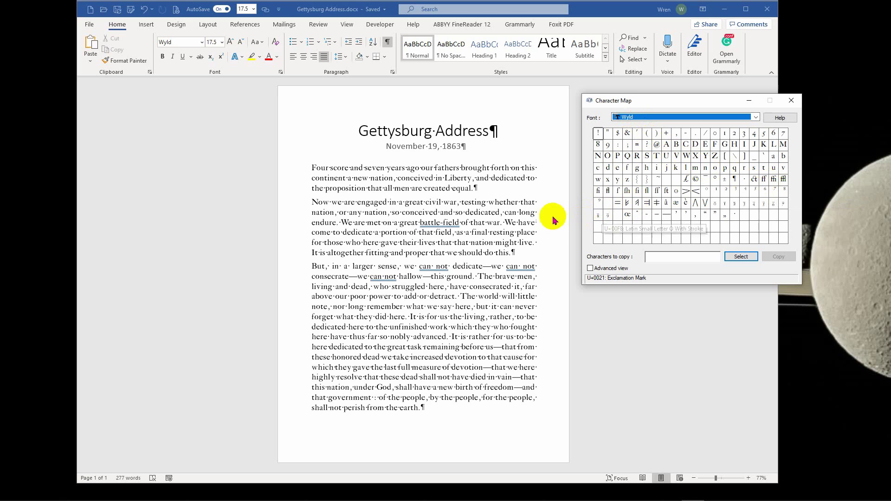
click(476, 232)
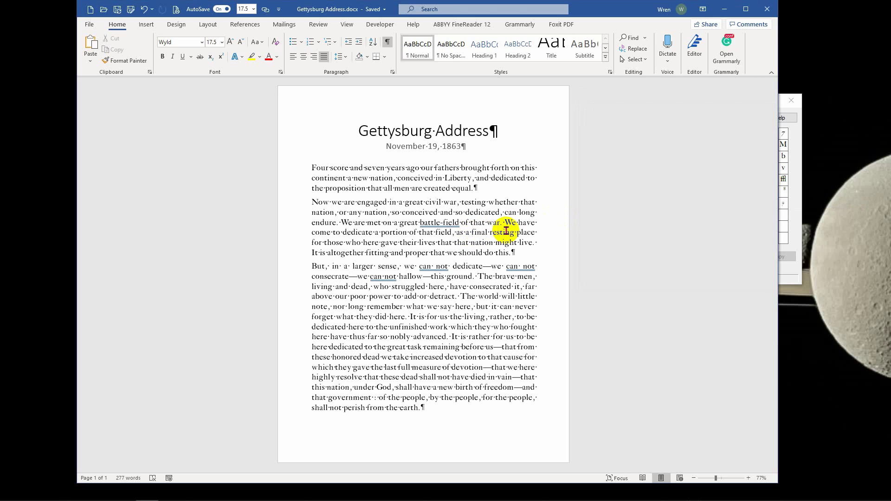
click(797, 173)
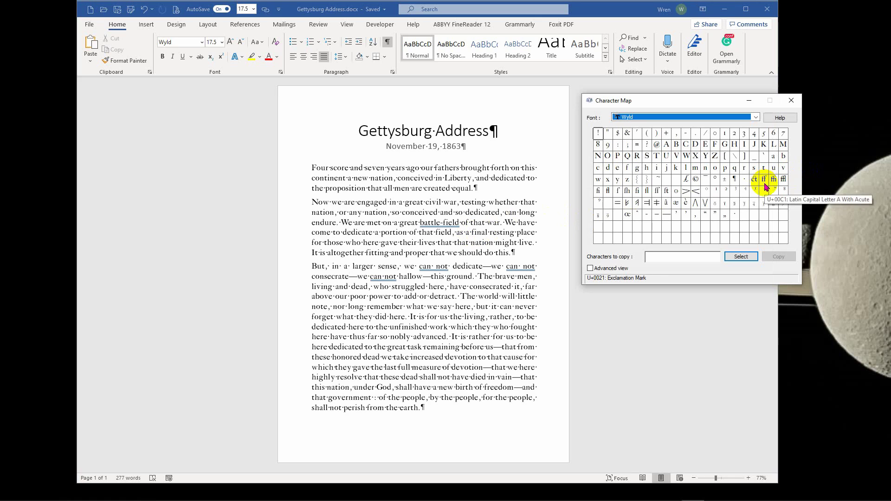
click(601, 193)
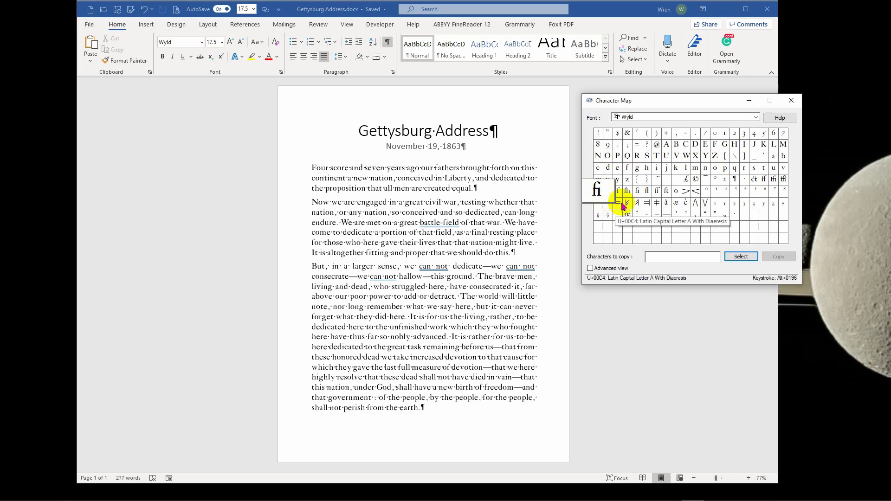
click(738, 259)
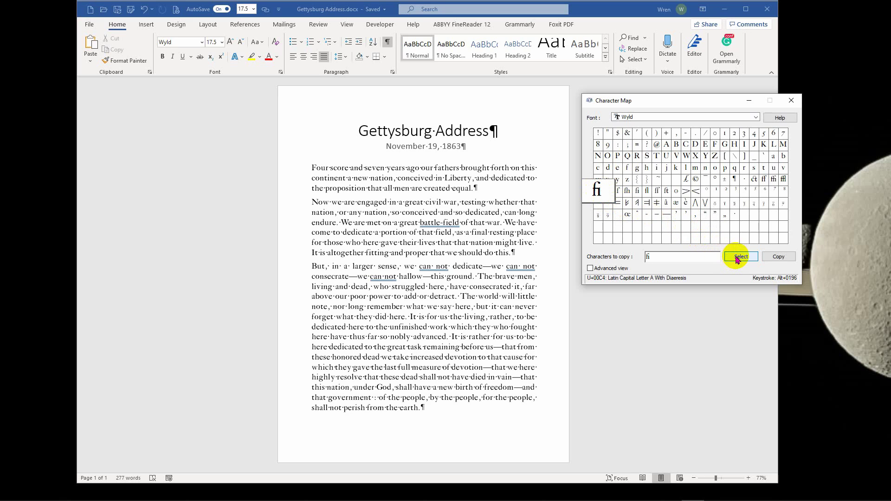
click(779, 258)
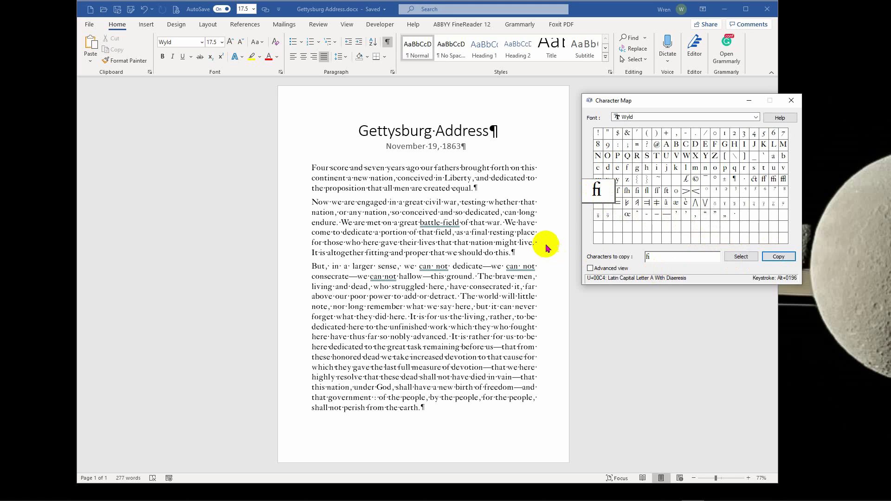
- Paste the fi ligature into 'final', replacing the plain fi letters and the stray line break
click(471, 235)
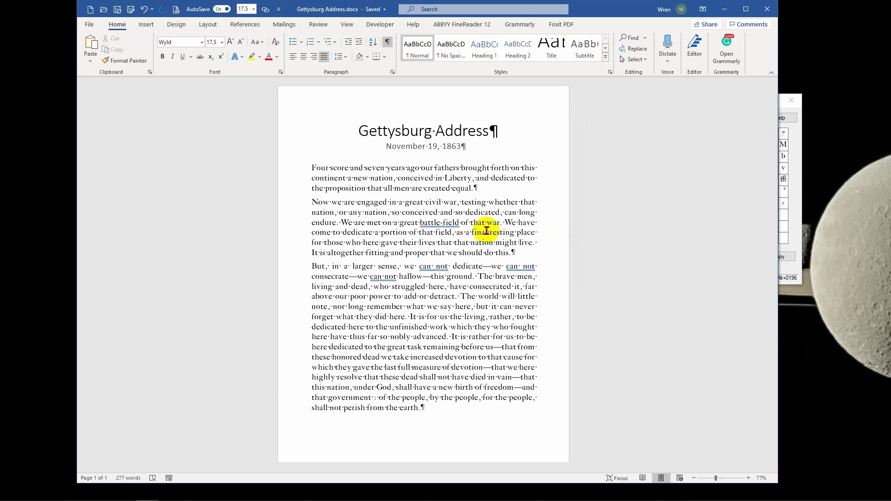
key(ctrl+v)
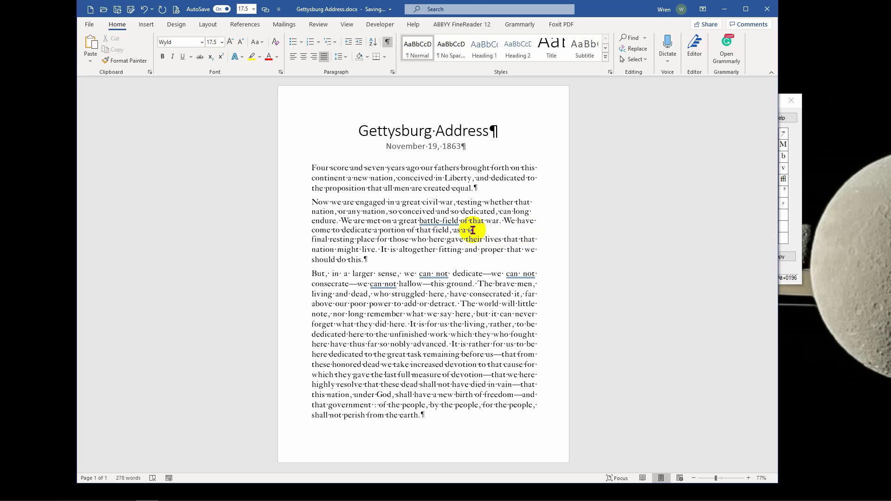
click(473, 230)
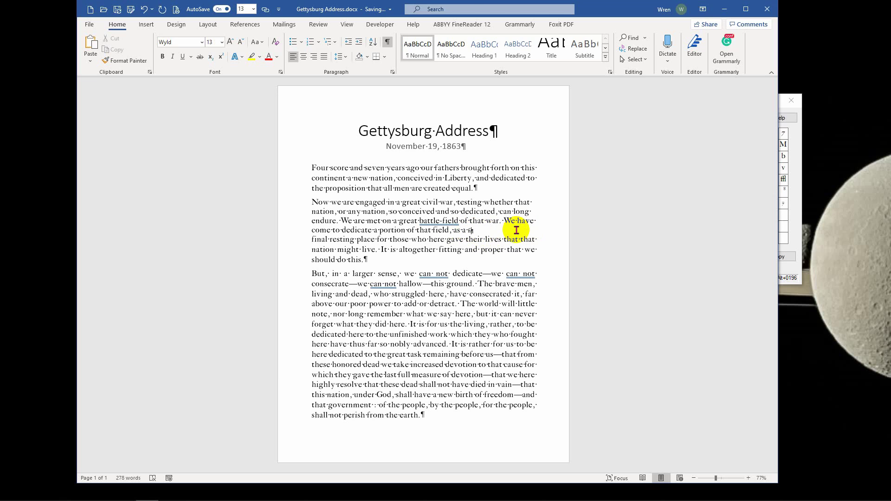
key(Delete)
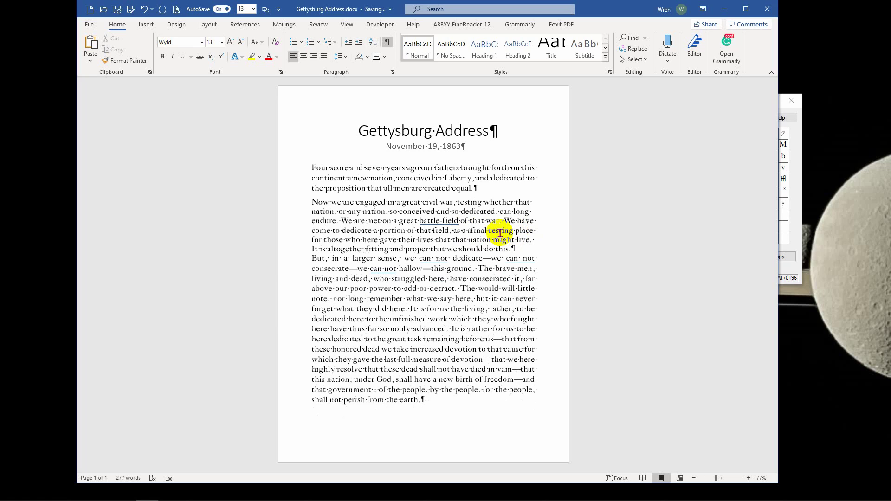
key(Delete)
key(Delete)
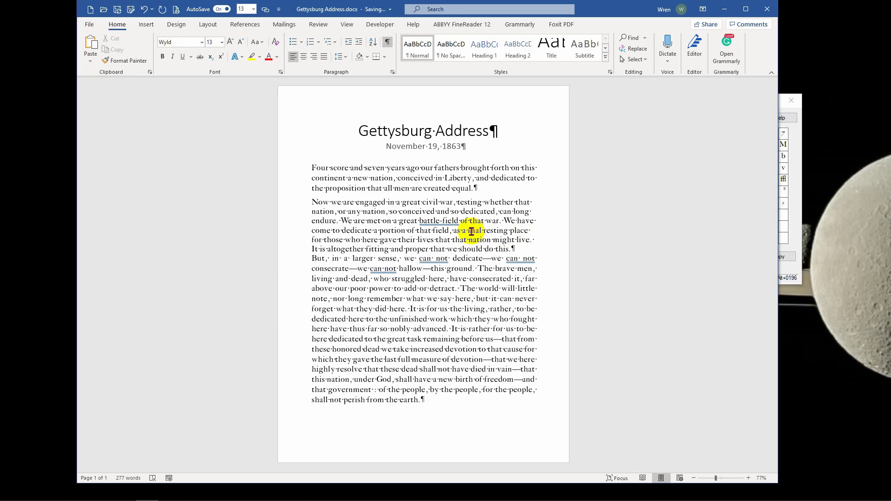
- Set the pasted fi ligature in 'final' to 17.5 pt
drag(471, 231, 466, 231)
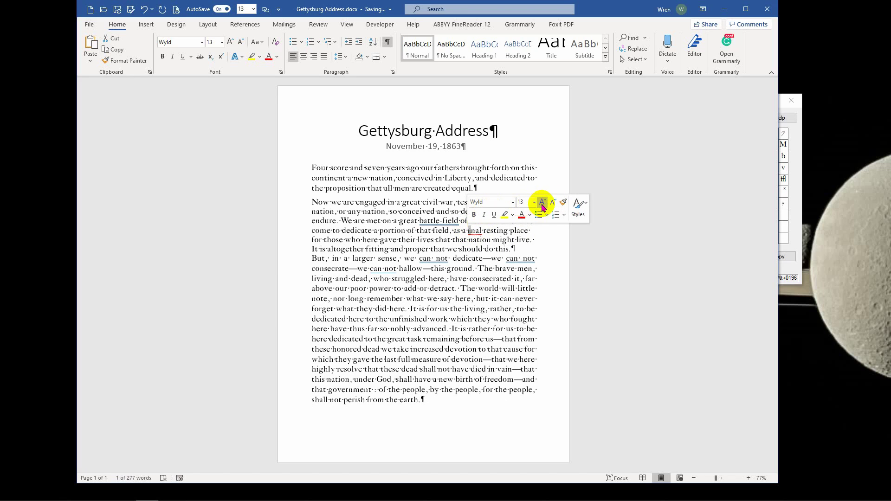
click(534, 203)
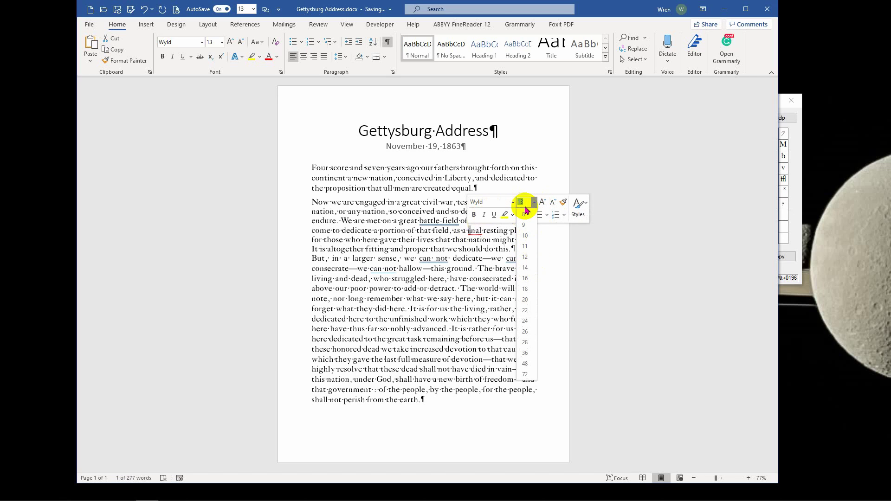
text(17.5)
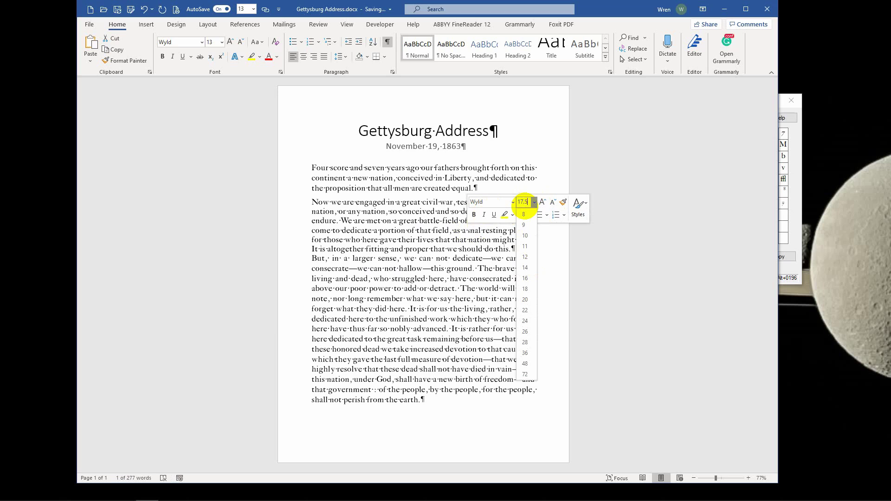
key(Return)
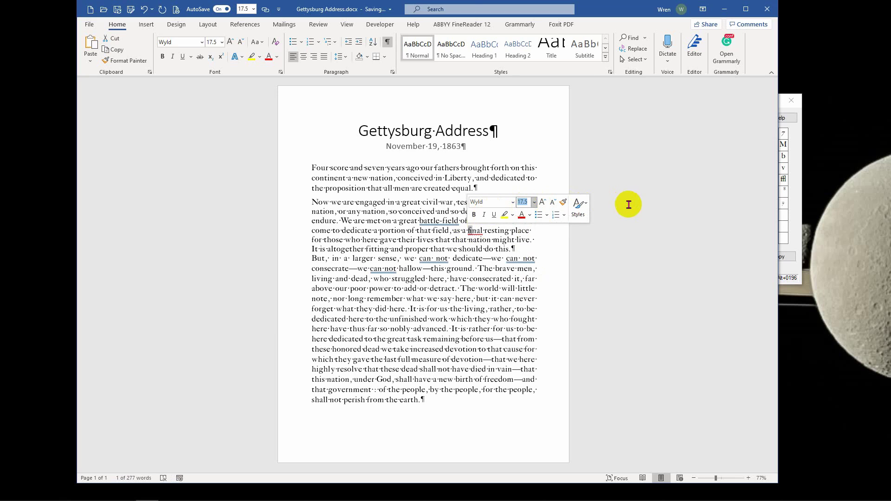
click(628, 202)
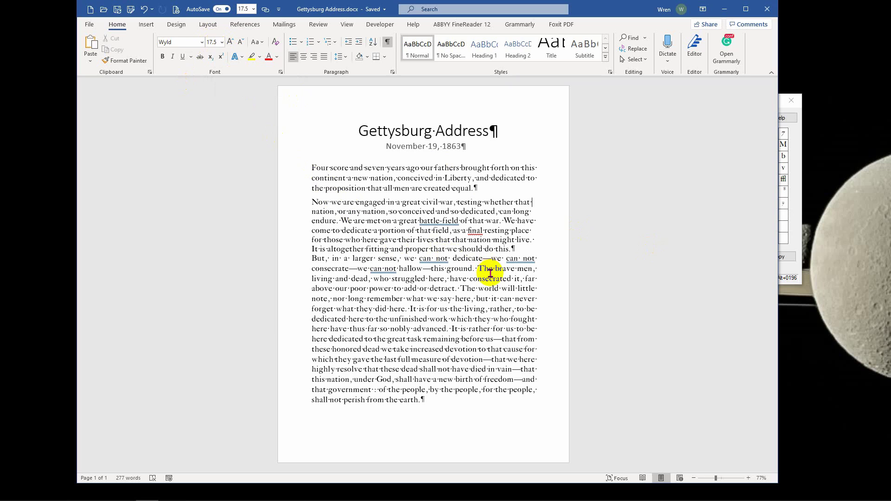
- Try Normal and No Spacing on the second paragraph, undo, then apply Normal to all three body paragraphs
click(459, 268)
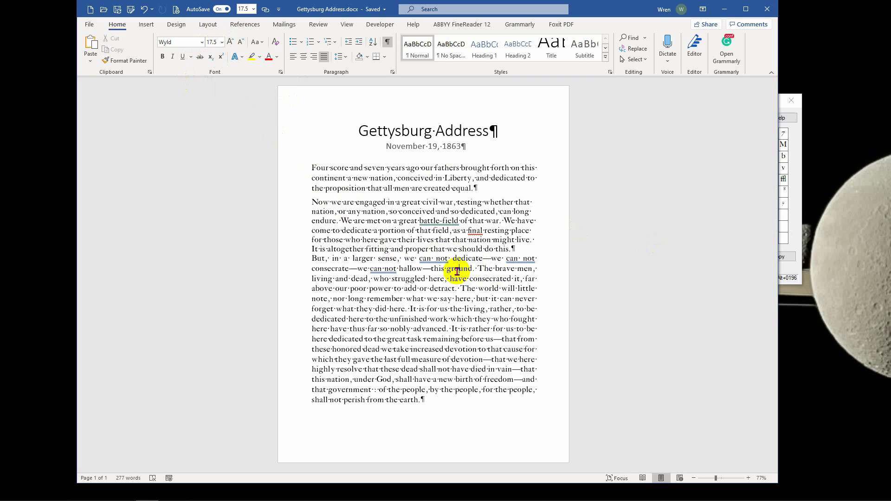
click(527, 250)
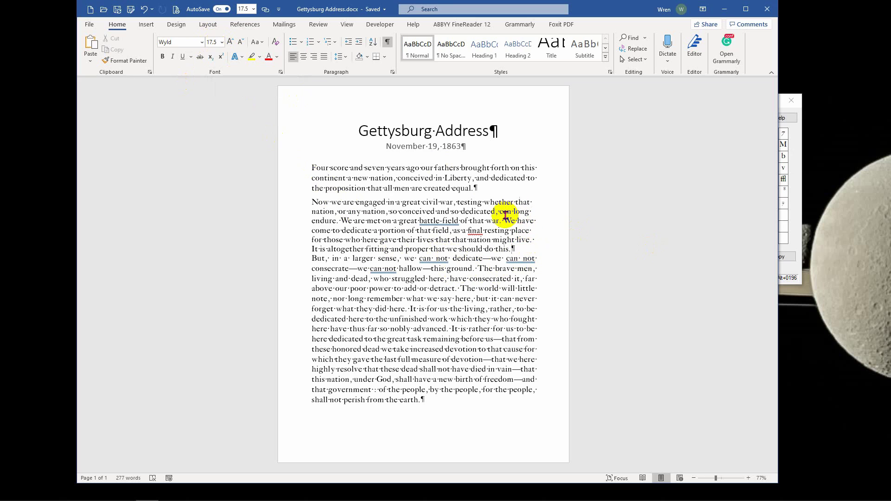
click(473, 220)
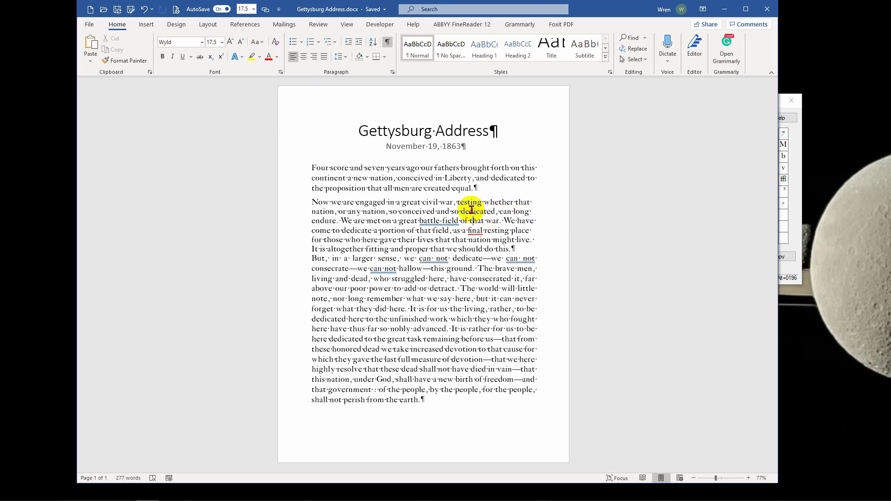
click(418, 51)
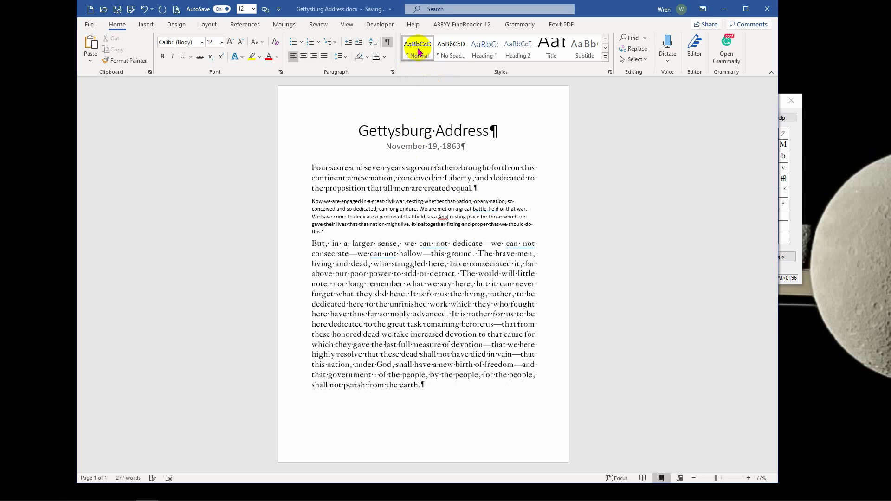
click(451, 50)
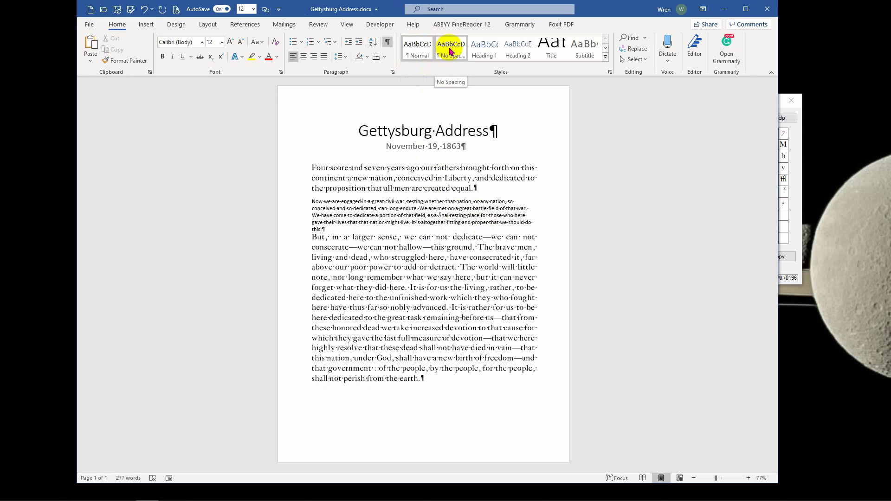
key(ctrl+z)
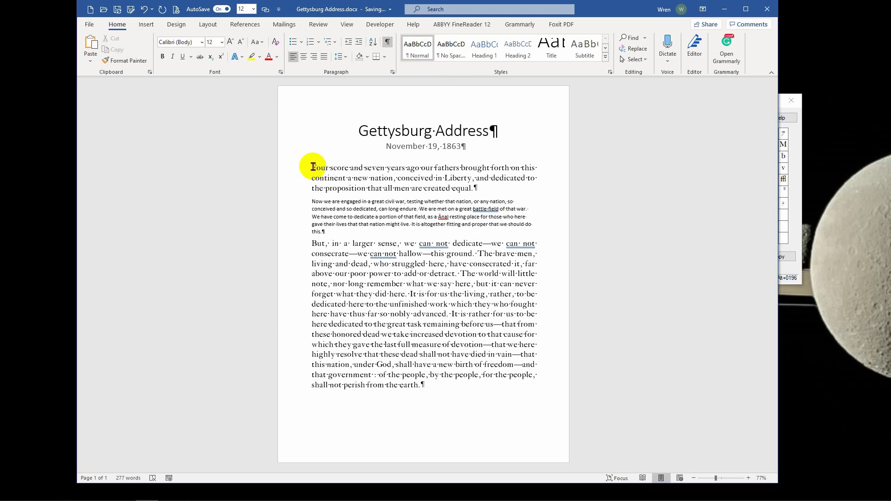
drag(313, 167, 442, 385)
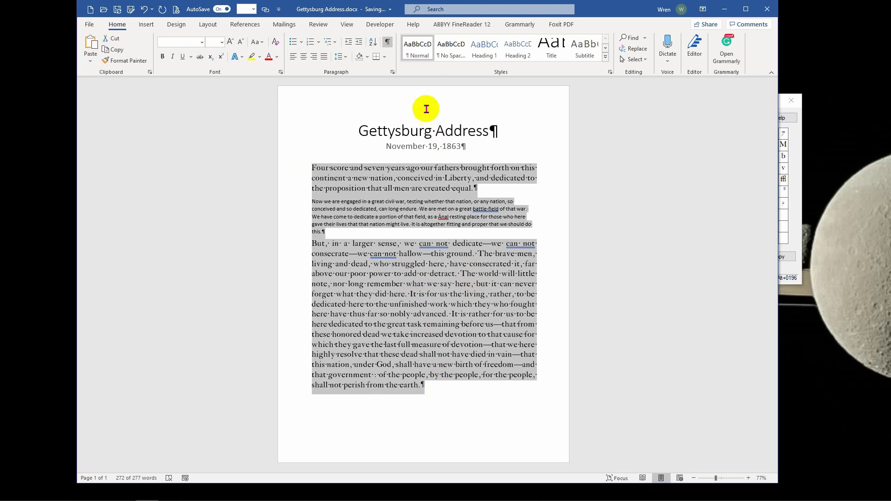
click(424, 51)
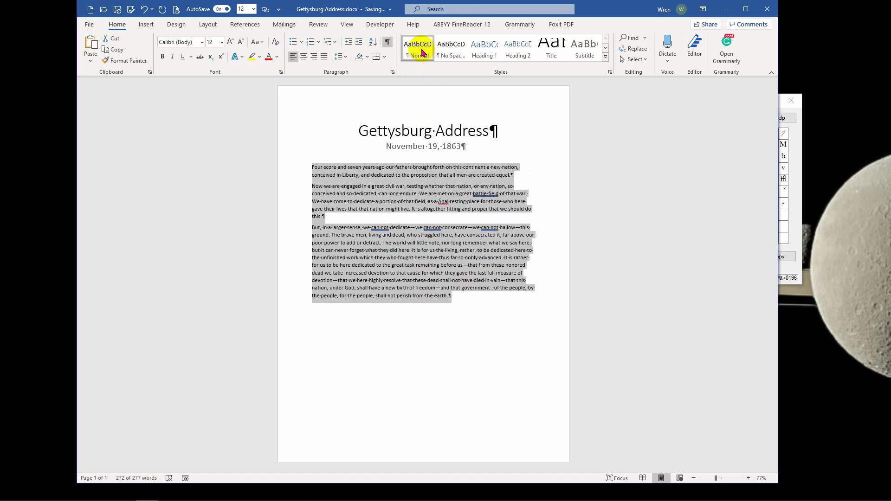
- Modify the Normal style to use the Wyld font at 17.5 pt
right_click(423, 53)
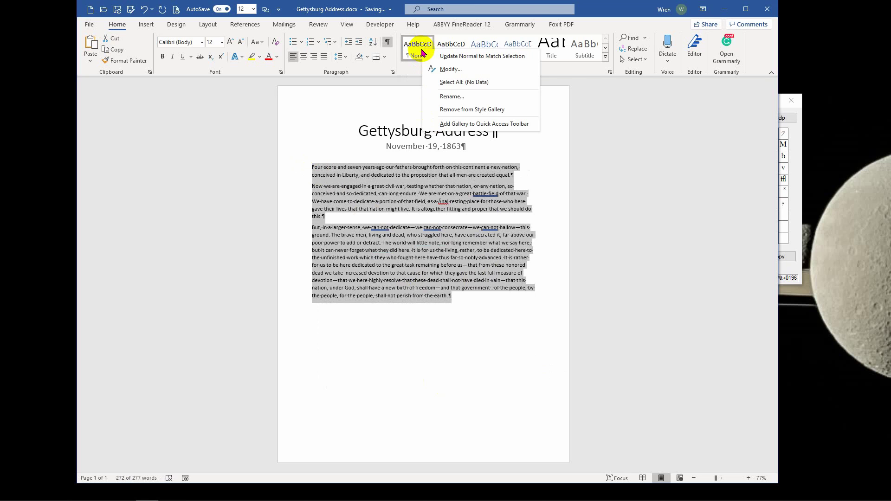
click(451, 70)
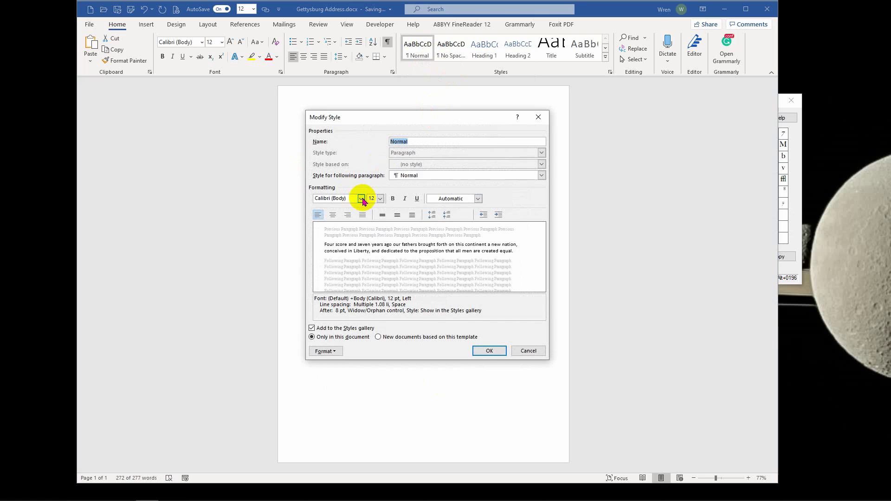
click(361, 199)
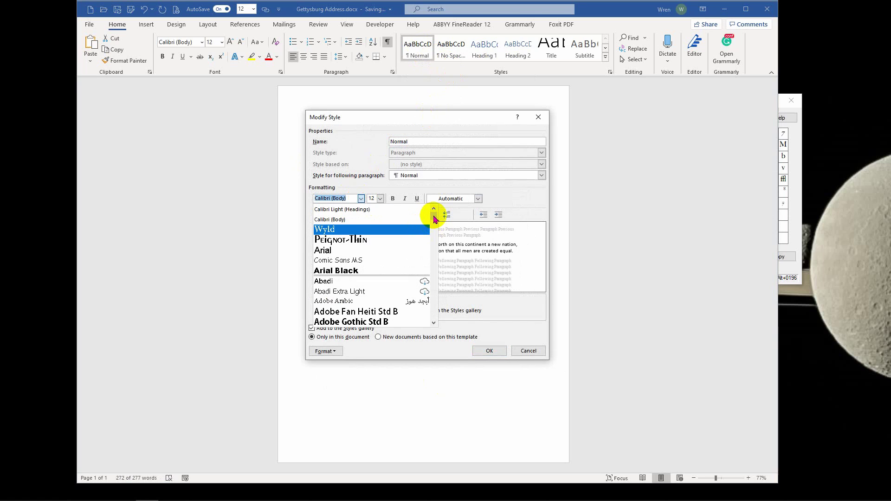
click(369, 231)
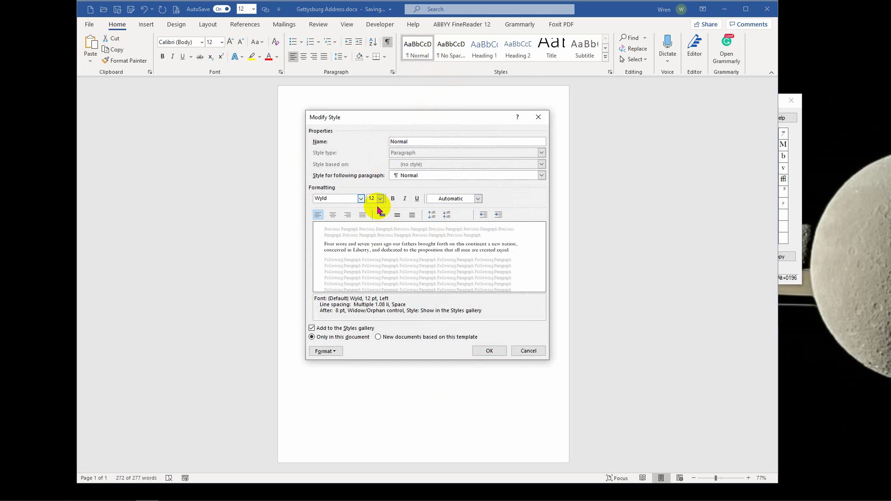
click(362, 199)
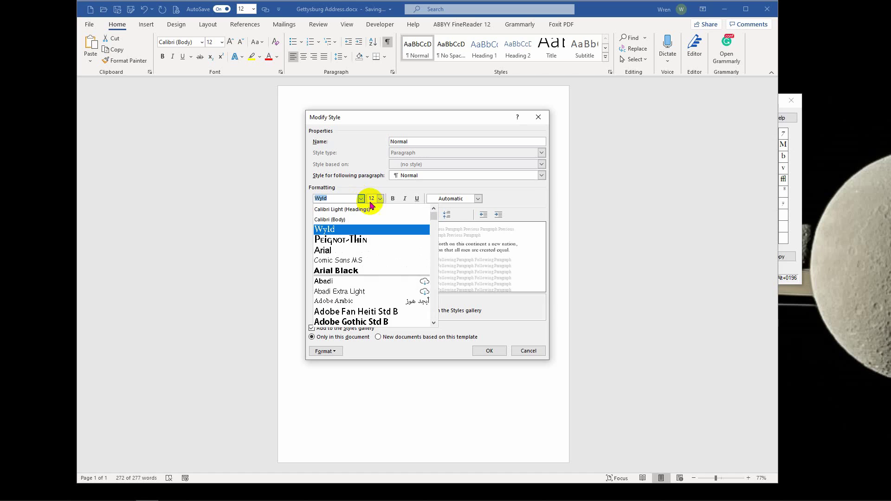
click(366, 198)
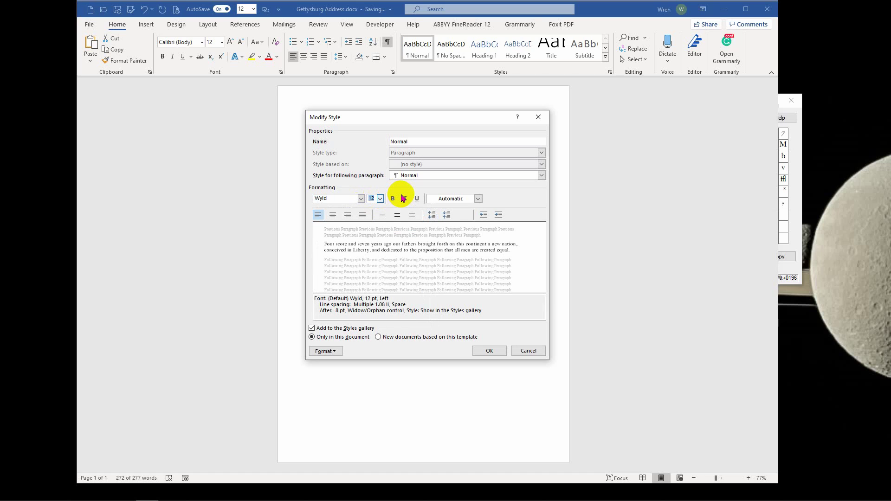
text(17)
text(.5)
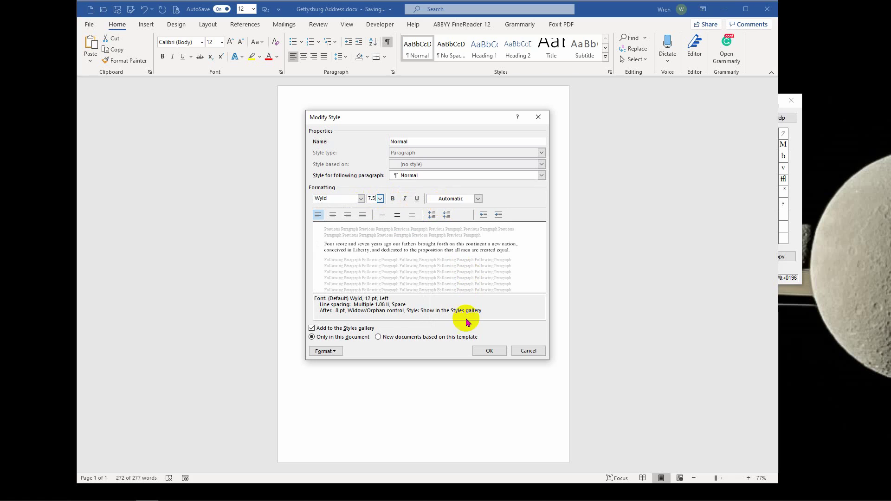
text(1)
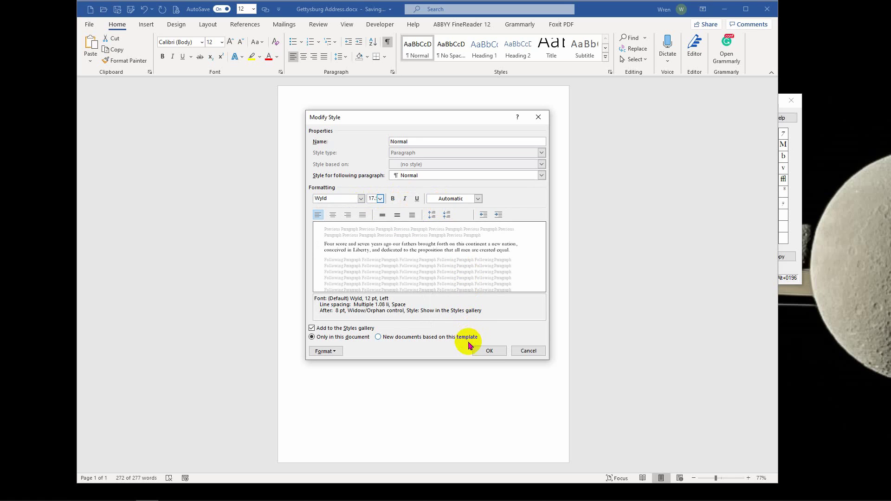
click(490, 352)
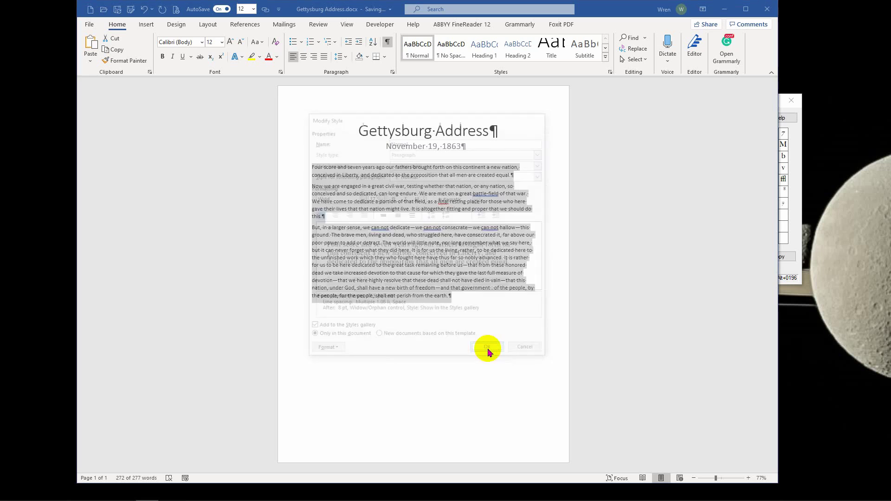
- Change the Normal style's paragraph alignment to Justify
click(555, 334)
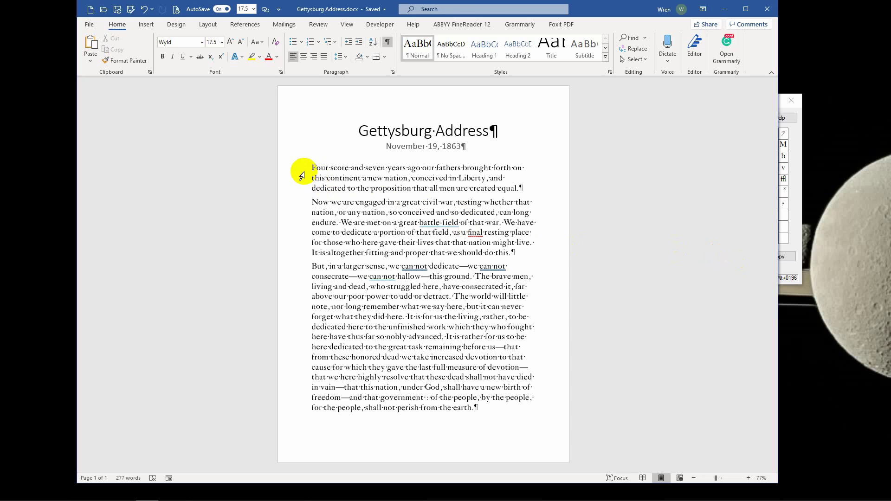
right_click(416, 49)
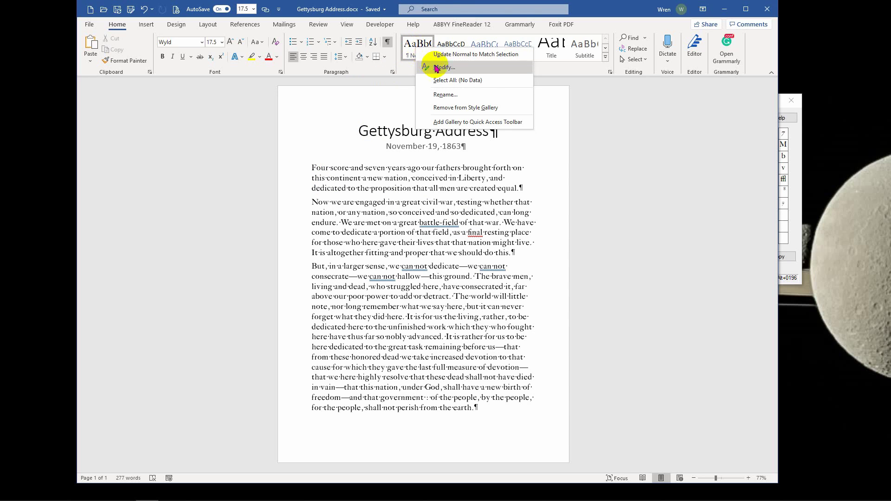
click(437, 69)
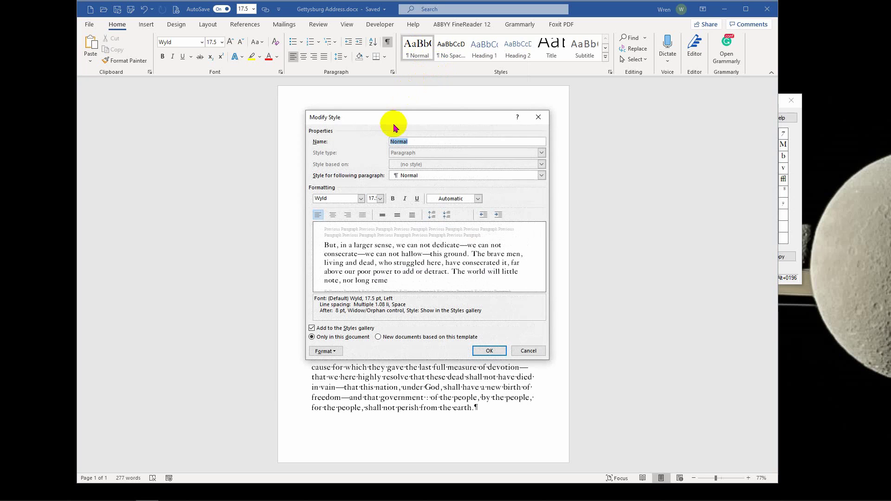
click(362, 215)
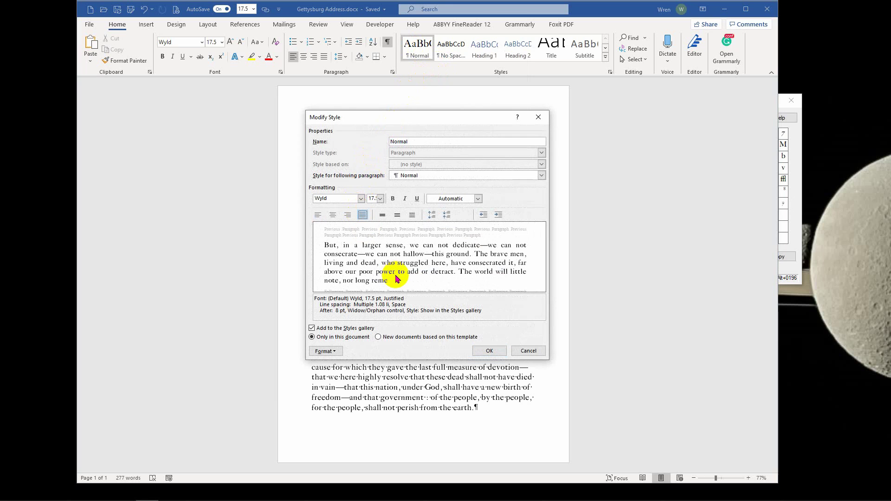
click(489, 351)
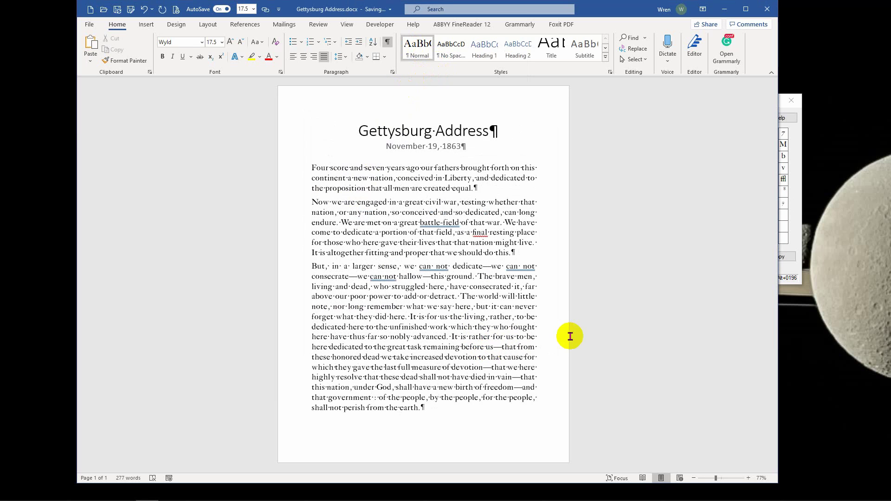